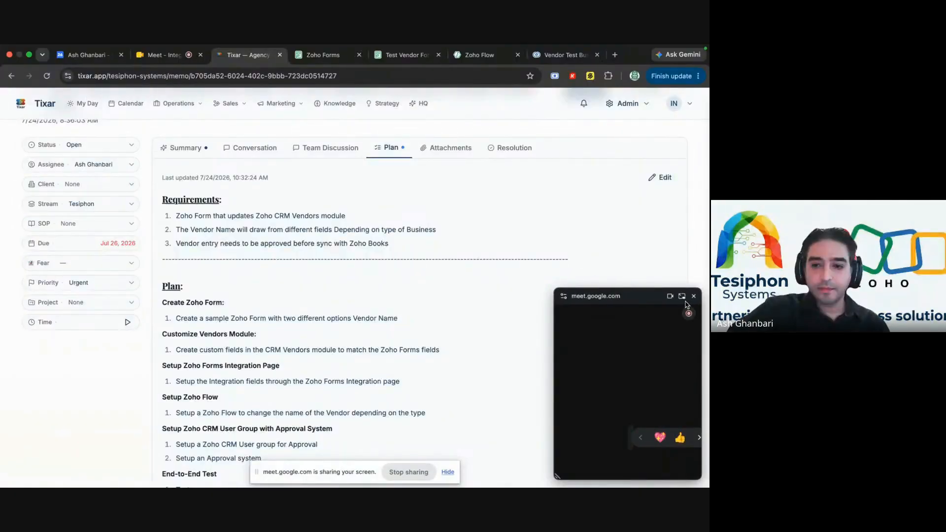
Step: Return to the Tixar ticket's plan and close the floating Google Meet window covering it
click(682, 297)
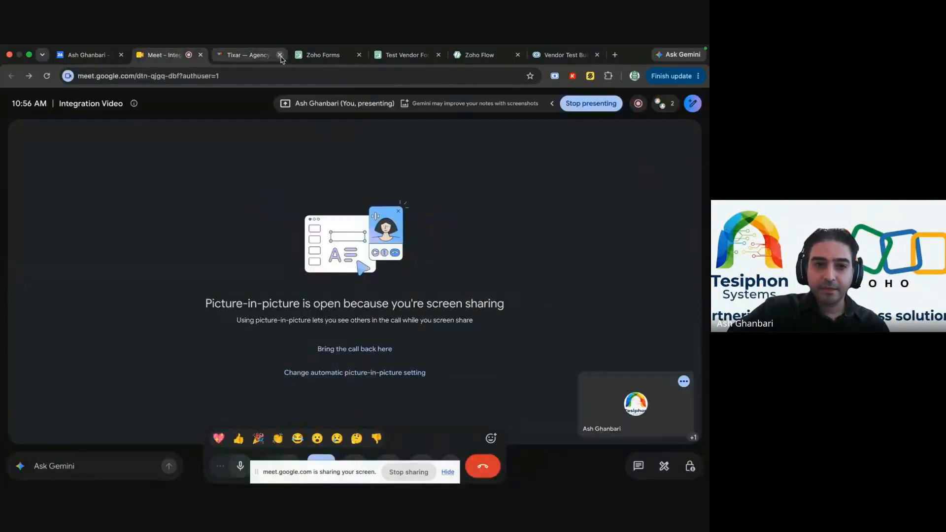
click(240, 56)
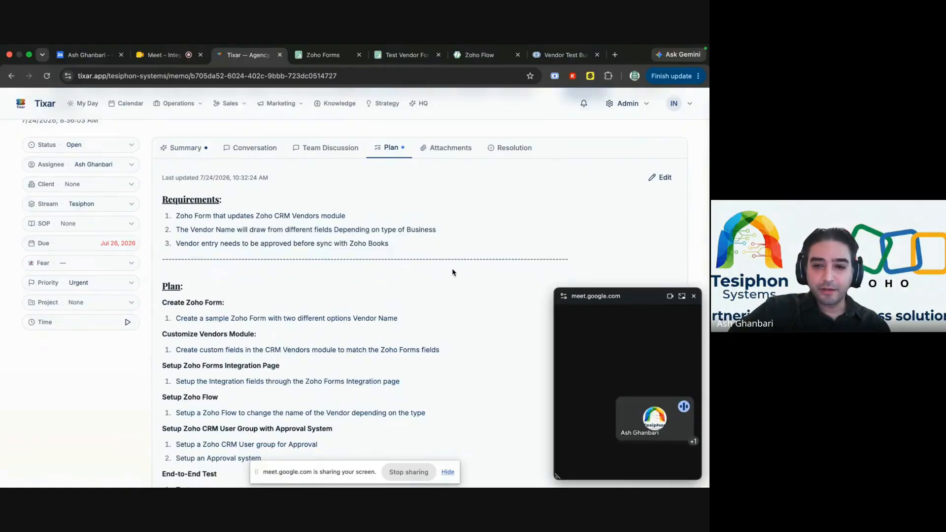
scroll(453, 272, up, 2)
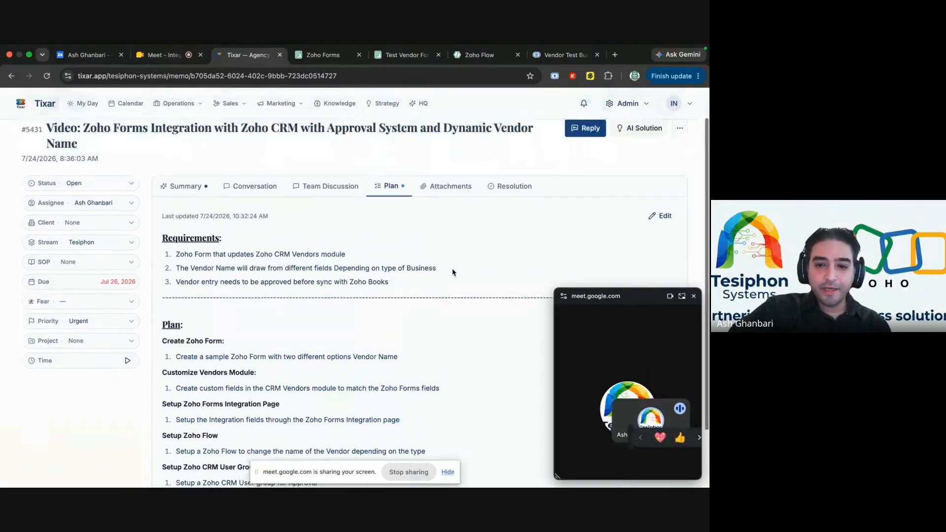
scroll(453, 273, up, 2)
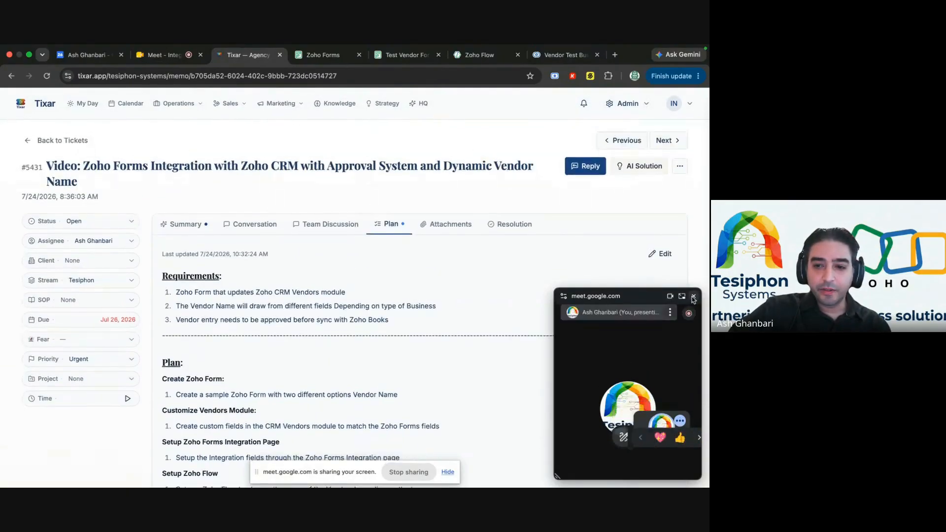
click(694, 297)
click(693, 296)
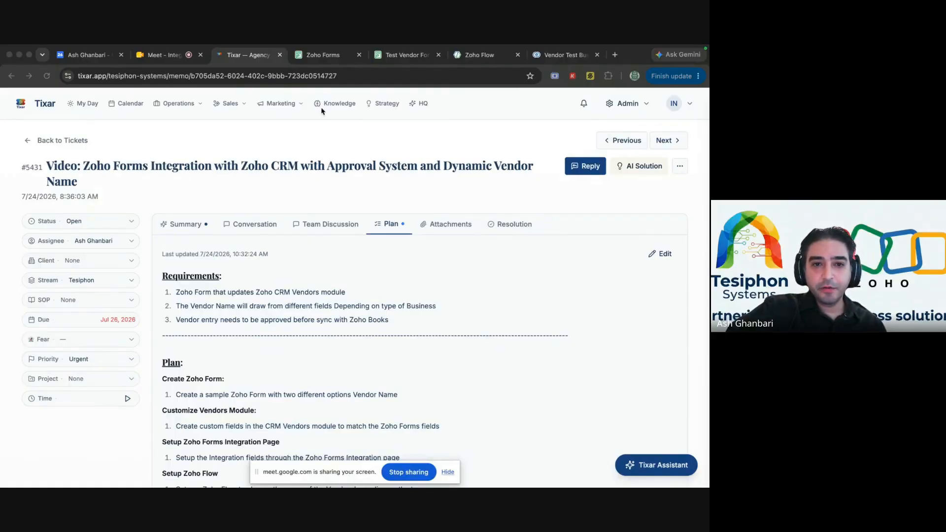
Step: Look over the open Zoho Forms, Zoho Flow and Zoho CRM pages, then review the requirements and plan in the Tixar ticket
click(321, 56)
click(492, 57)
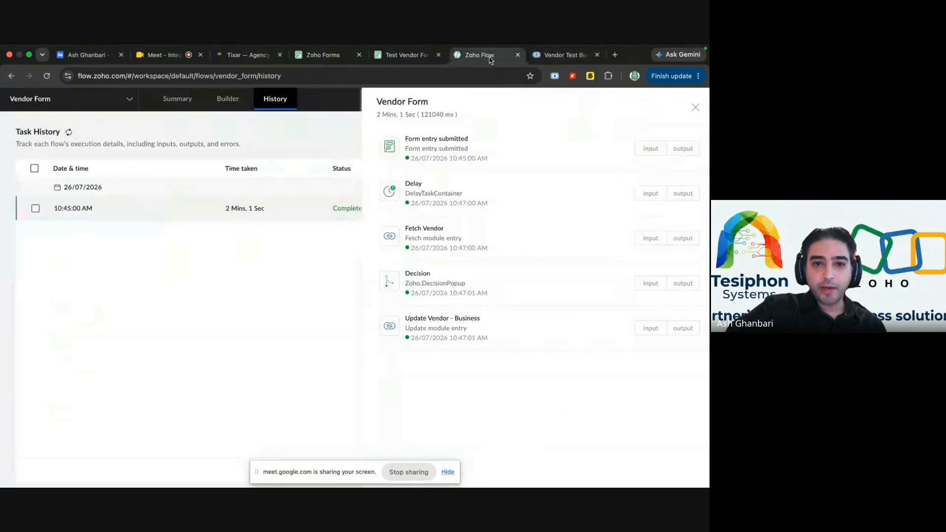
click(556, 56)
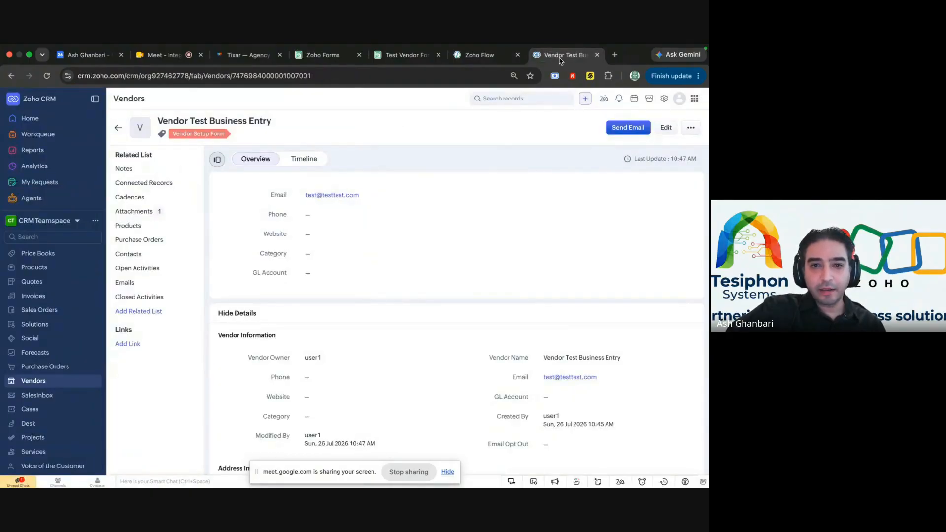
click(325, 55)
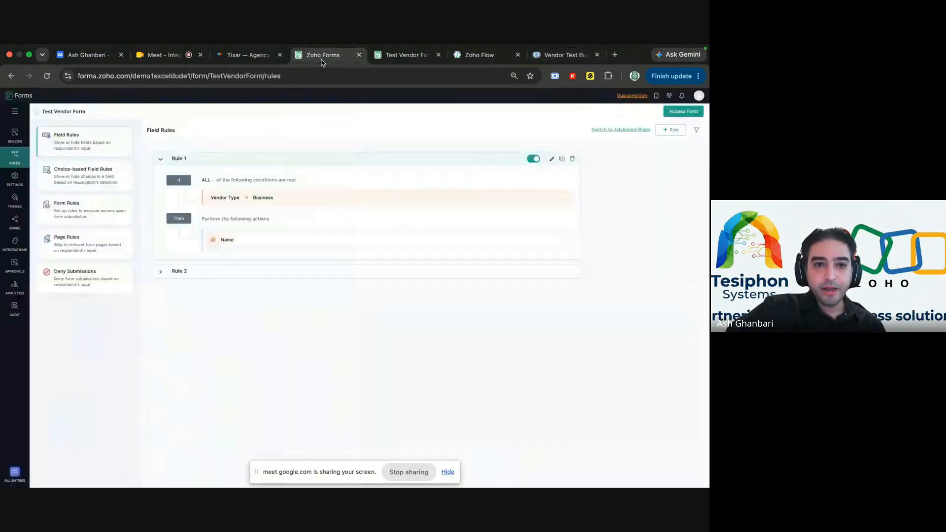
click(240, 57)
scroll(318, 306, down, 4)
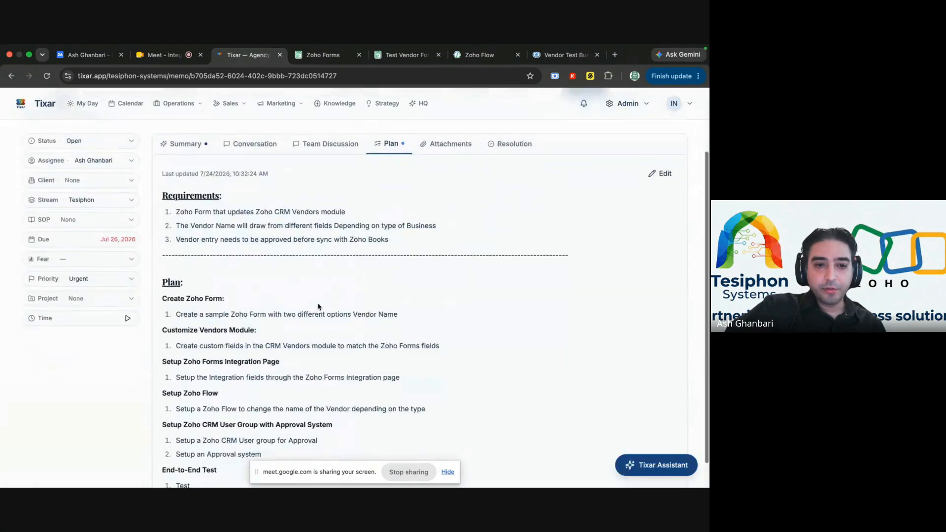
scroll(296, 296, down, 1)
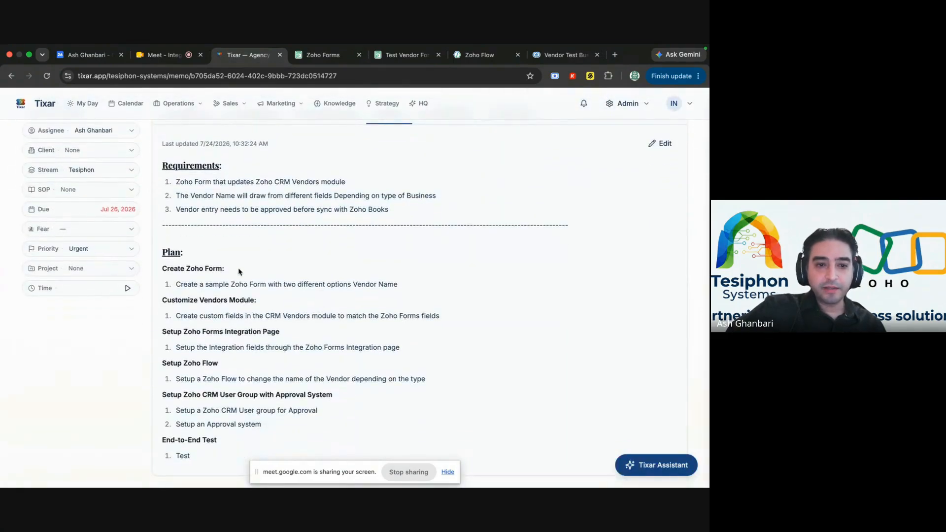
Step: In the live Test Vendor Form, alternate Vendor Type between Business and Individual to test the conditional name fields, finishing on Business
click(403, 57)
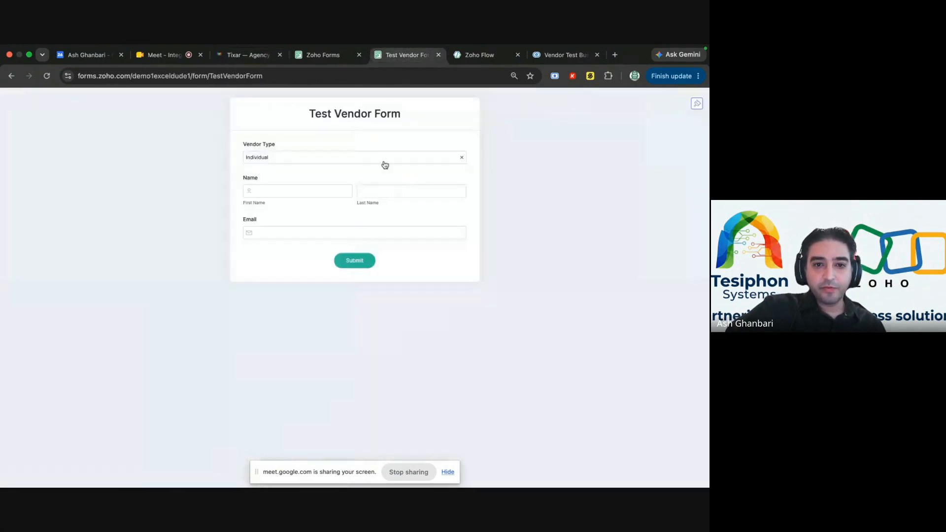
click(340, 158)
click(331, 184)
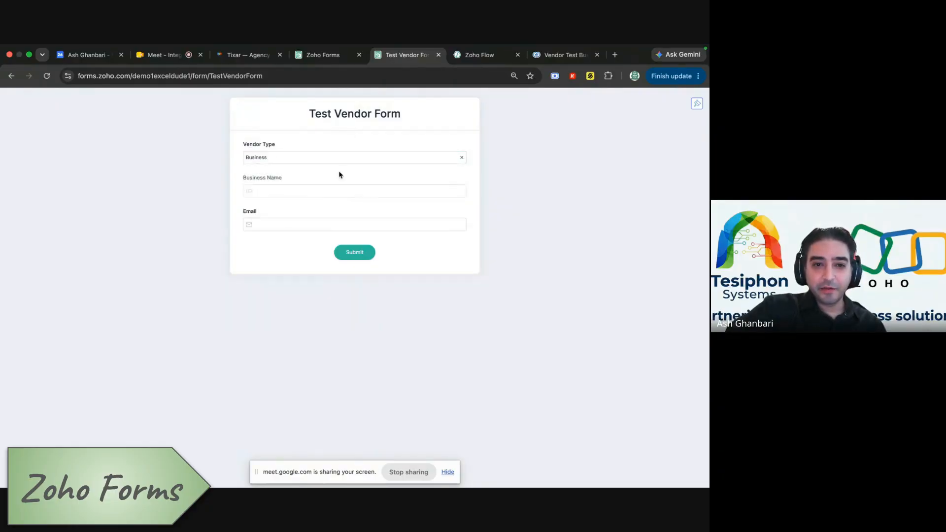
click(334, 161)
click(321, 195)
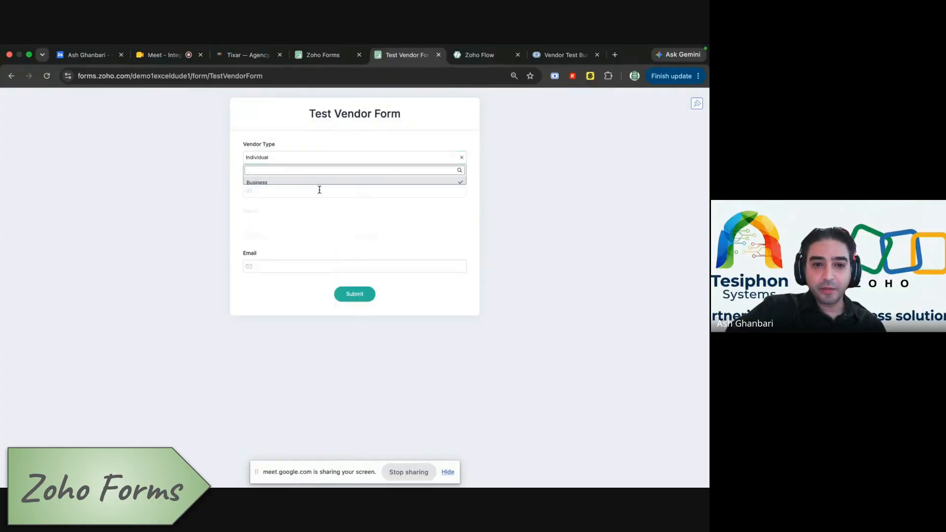
click(304, 157)
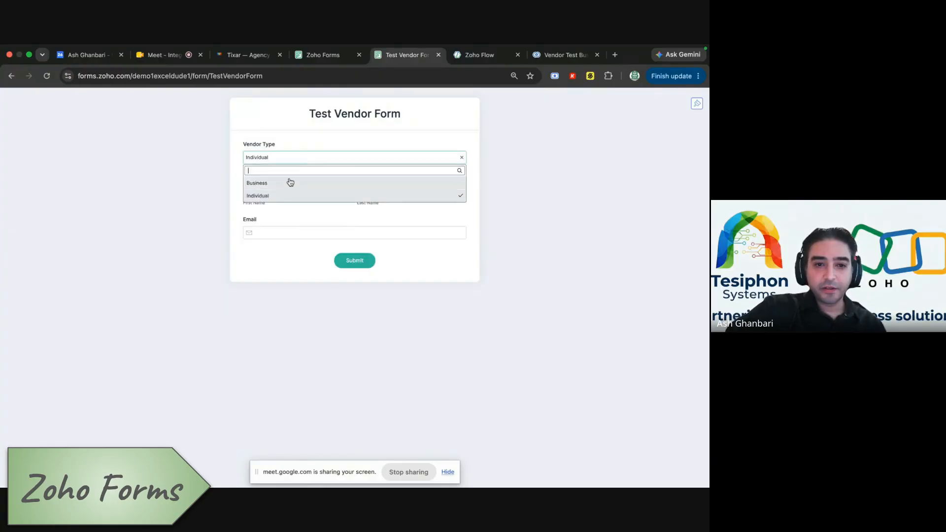
click(283, 193)
click(276, 159)
click(268, 182)
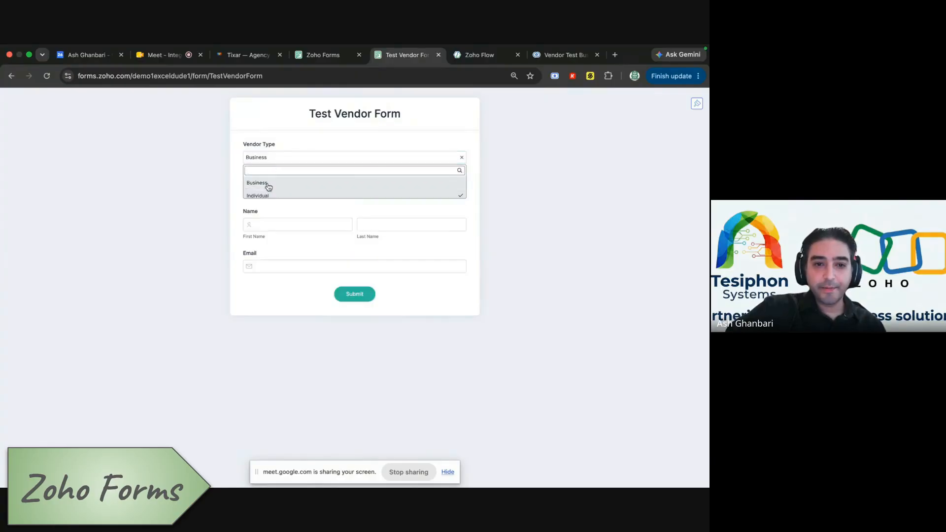
Step: Inspect the condition and action options of Rule 1 in the Zoho Forms field rules, then compare them with the live vendor form
click(321, 58)
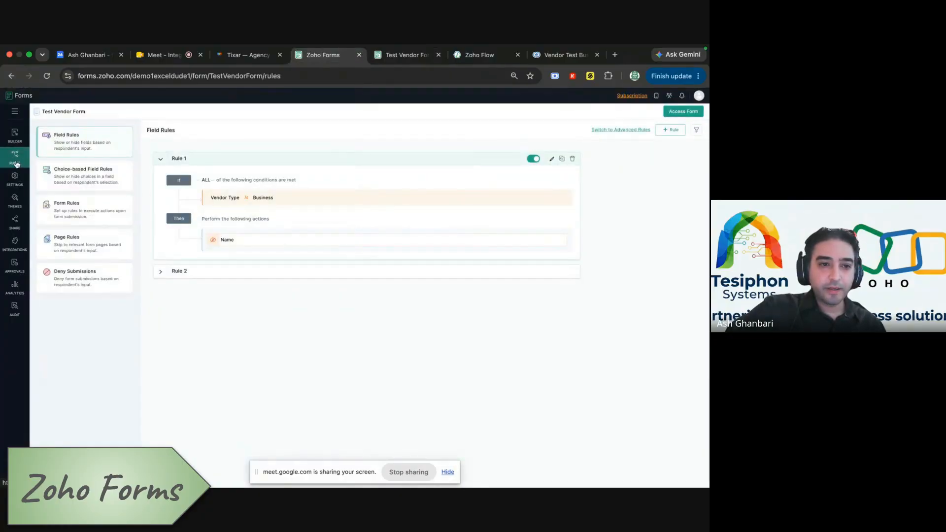
click(551, 161)
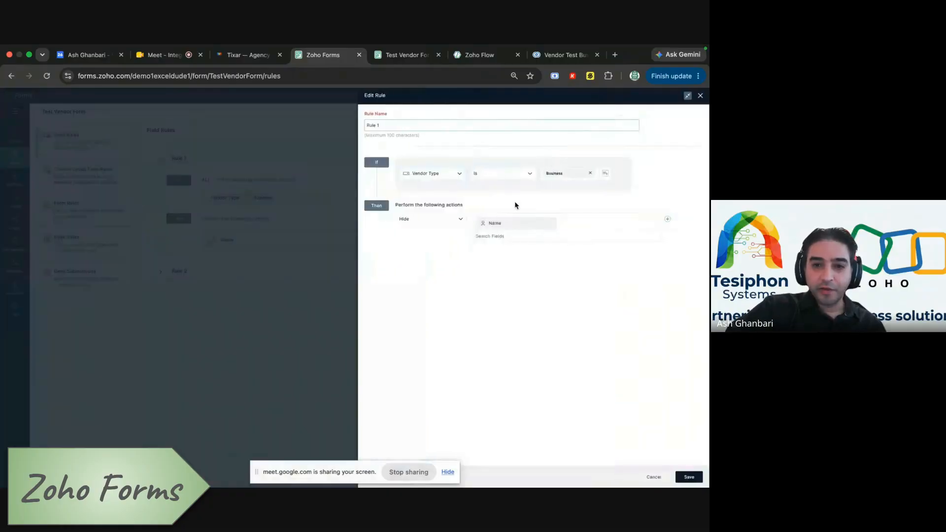
click(444, 219)
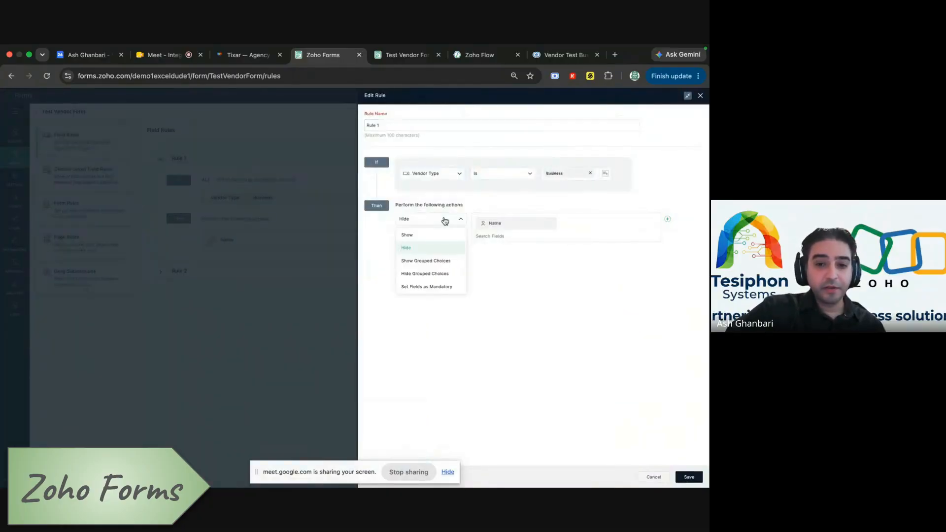
click(445, 220)
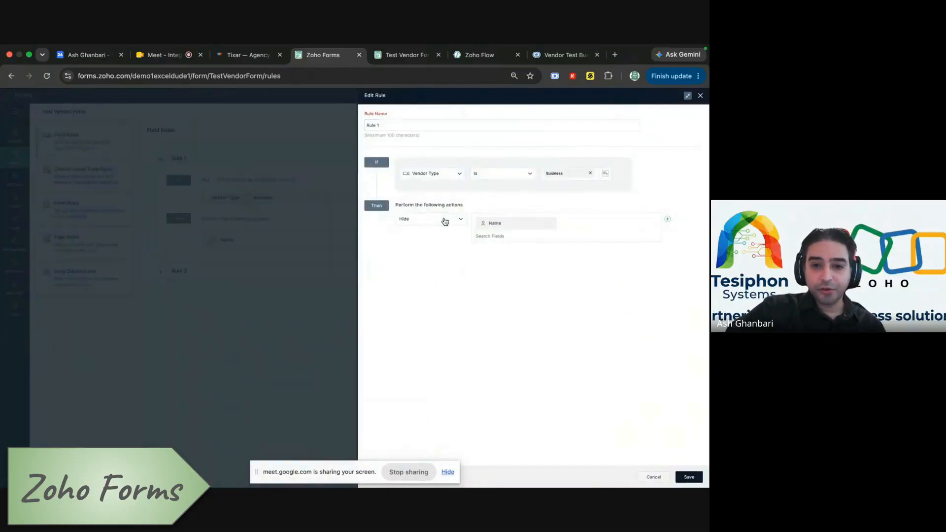
click(700, 95)
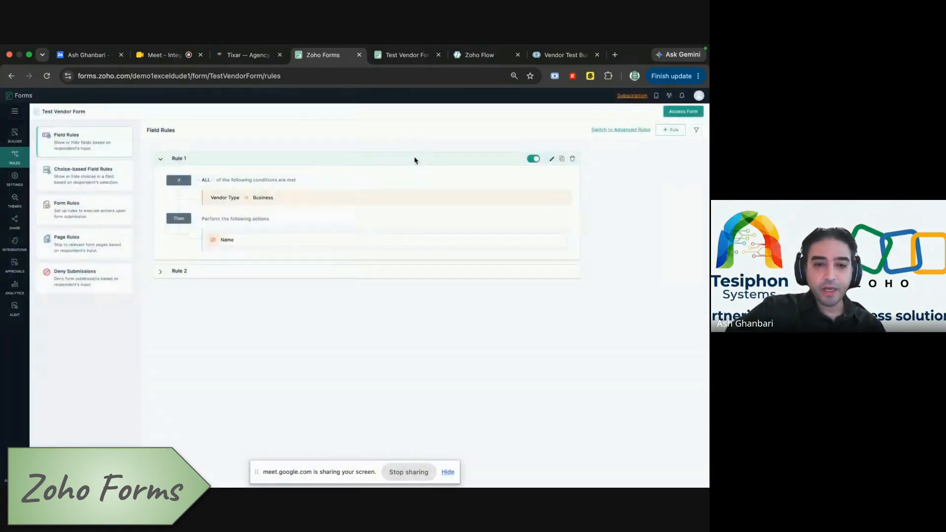
click(394, 56)
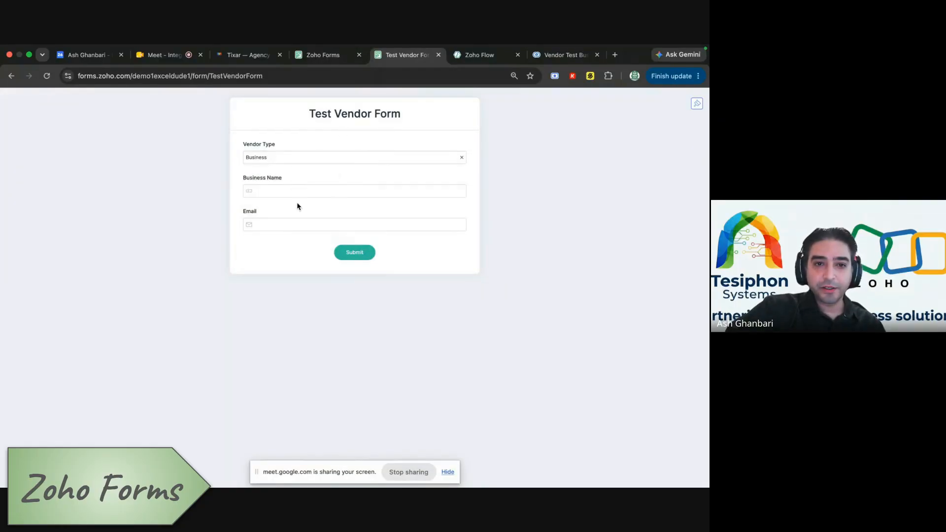
Step: Browse the Test Vendor Form's available integrations and open the Zoho CRM integration to view its field mapping
click(321, 55)
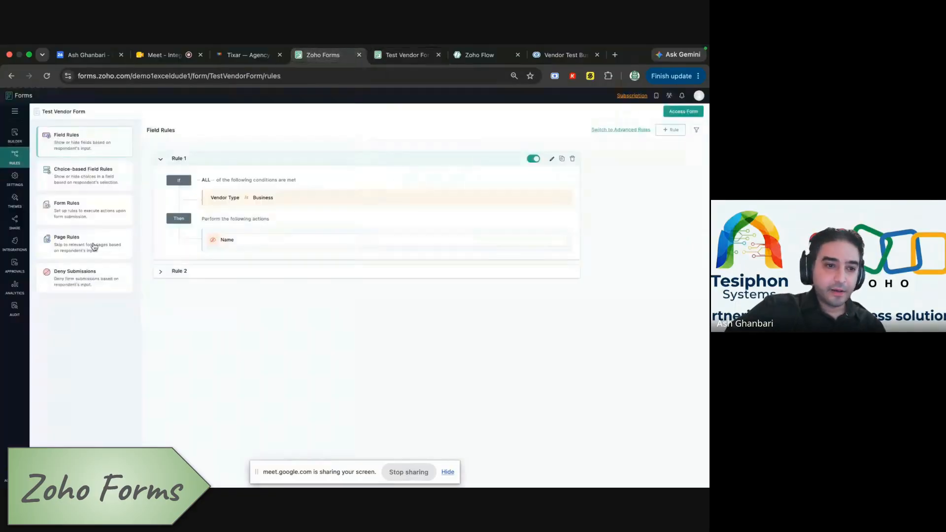
click(14, 243)
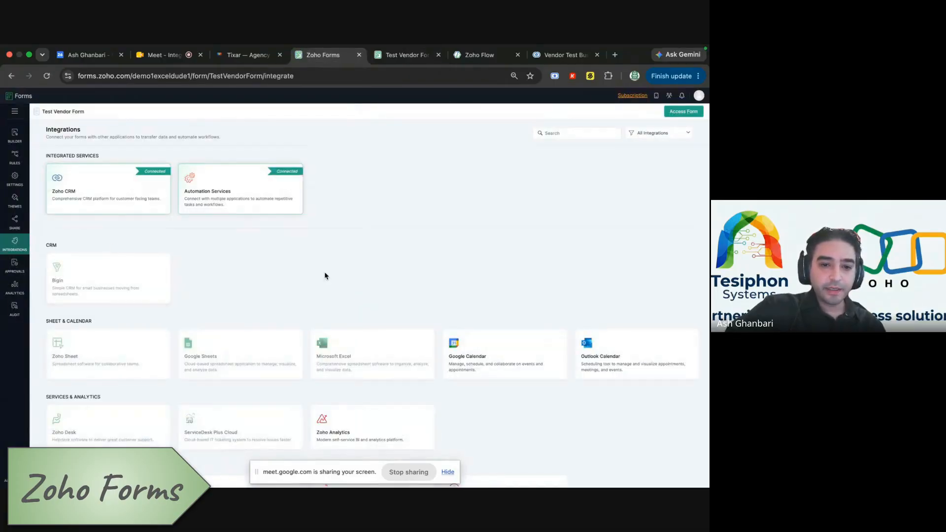
scroll(387, 420, down, 3)
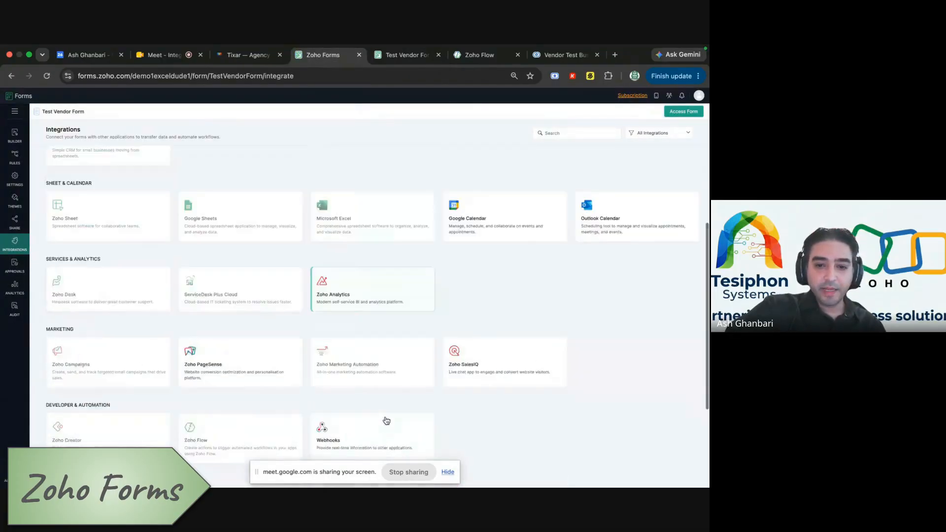
scroll(387, 420, down, 2)
scroll(387, 420, up, 6)
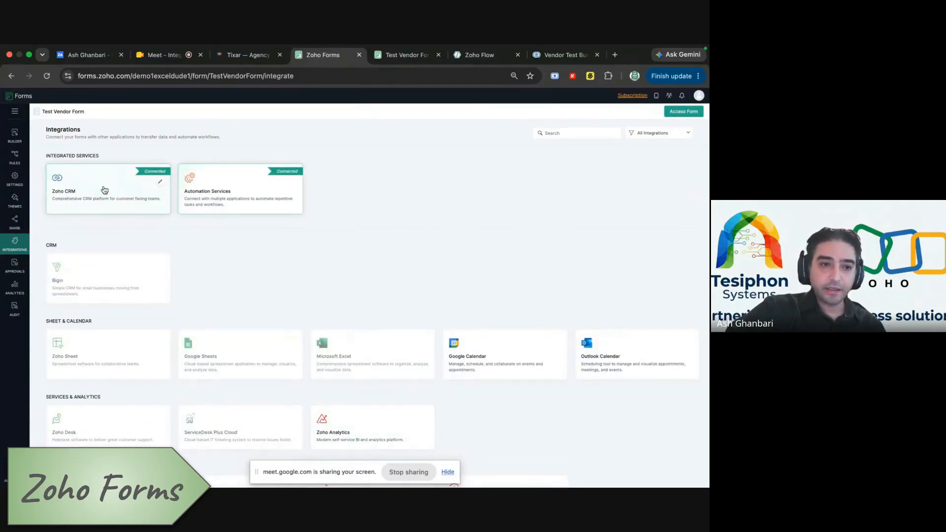
click(105, 189)
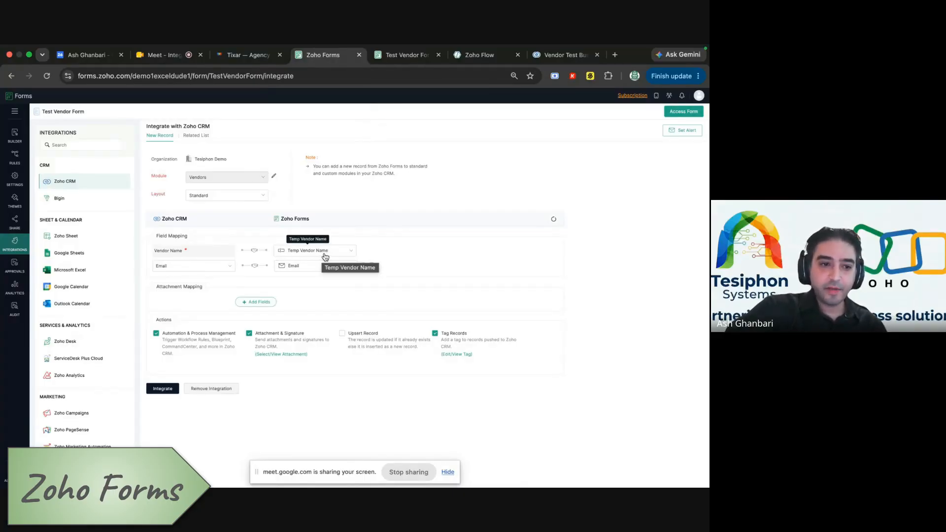
Step: Examine the Temp Vendor Name field's properties in the form builder, including its initial value, without changing them
click(15, 138)
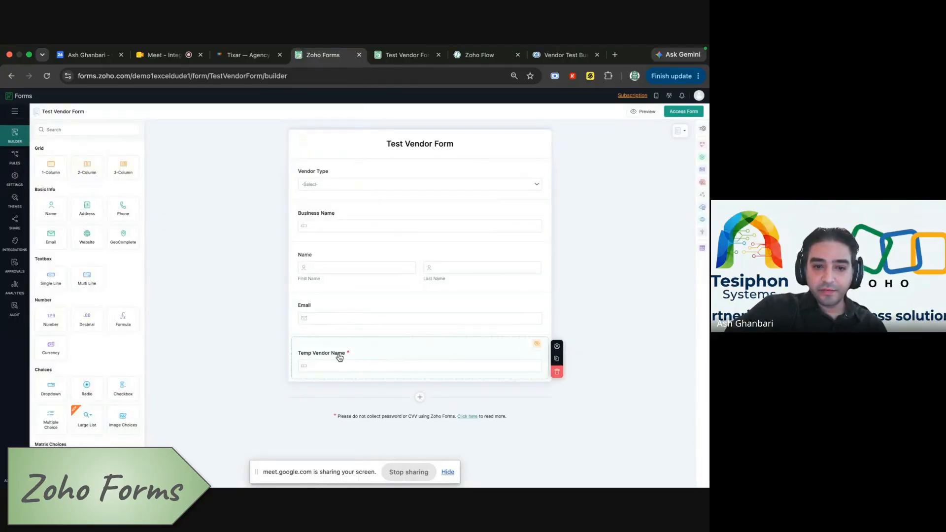
click(410, 354)
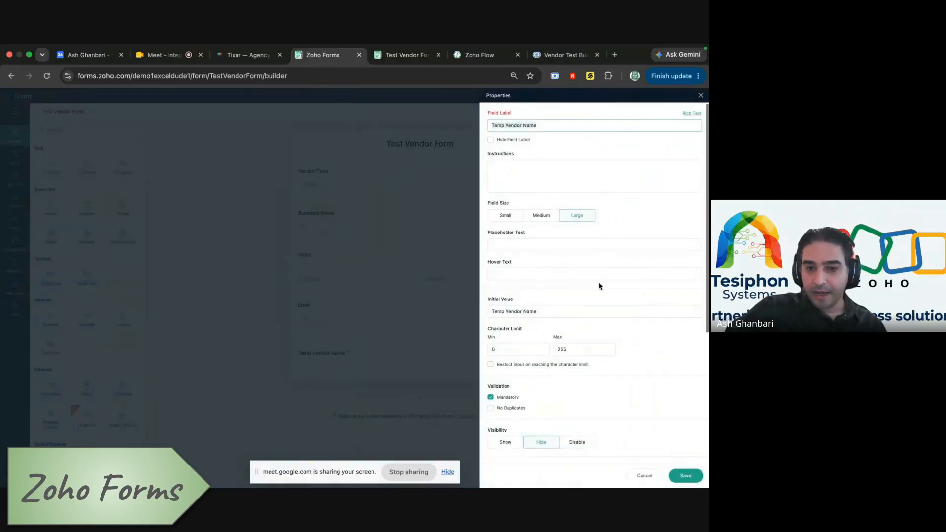
scroll(598, 285, down, 1)
click(556, 298)
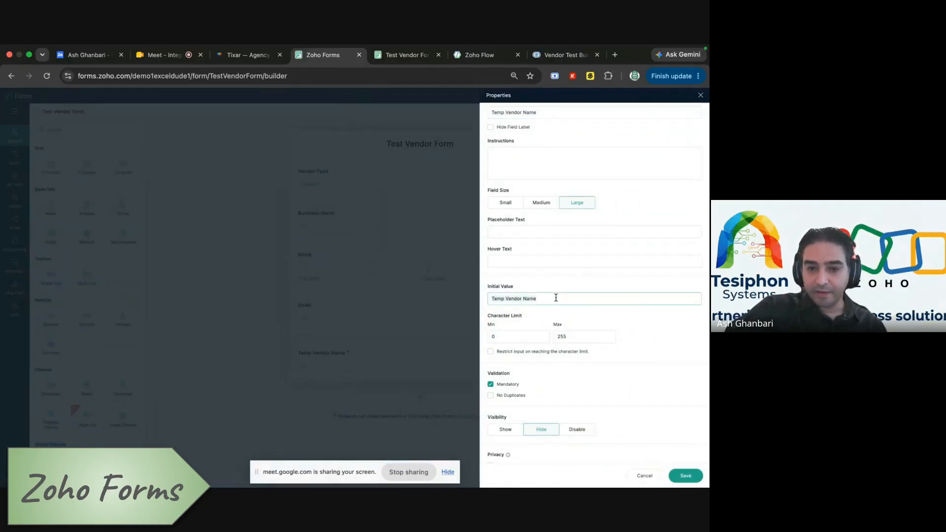
click(700, 96)
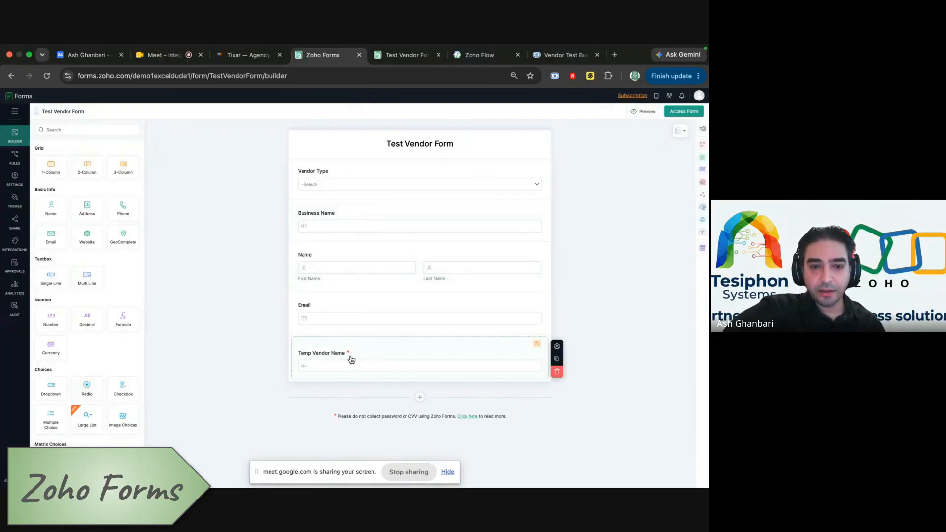
Step: Glance at the Zoho Flow history, then reopen the form's Zoho CRM integration and highlight the Automation & Process Management description
click(476, 56)
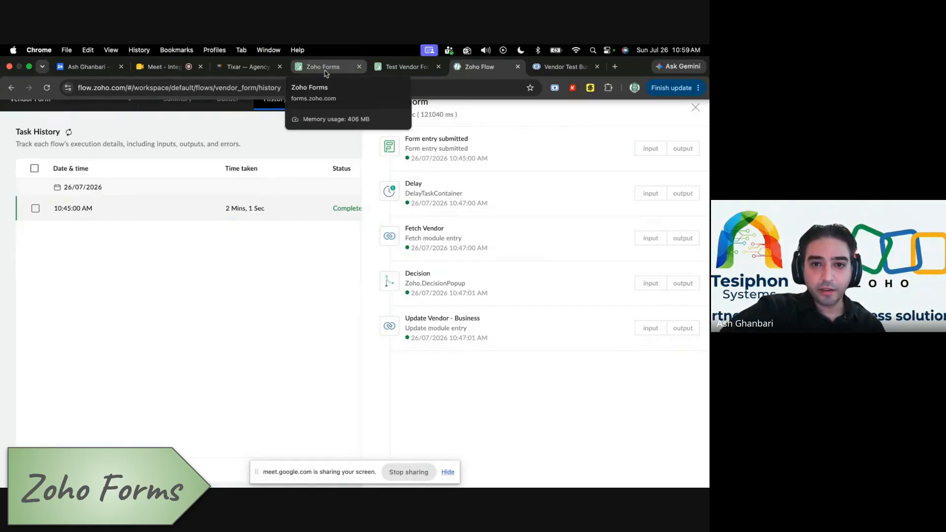
click(325, 69)
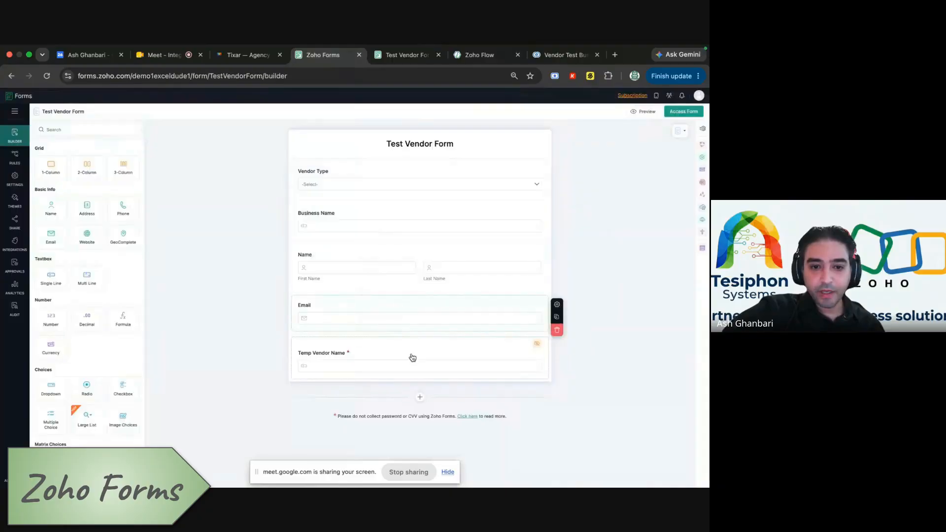
click(15, 244)
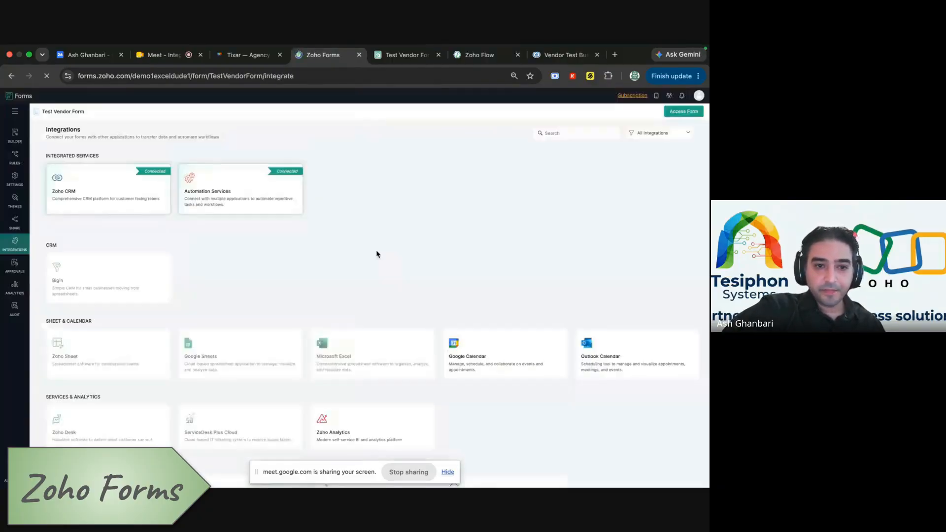
click(125, 190)
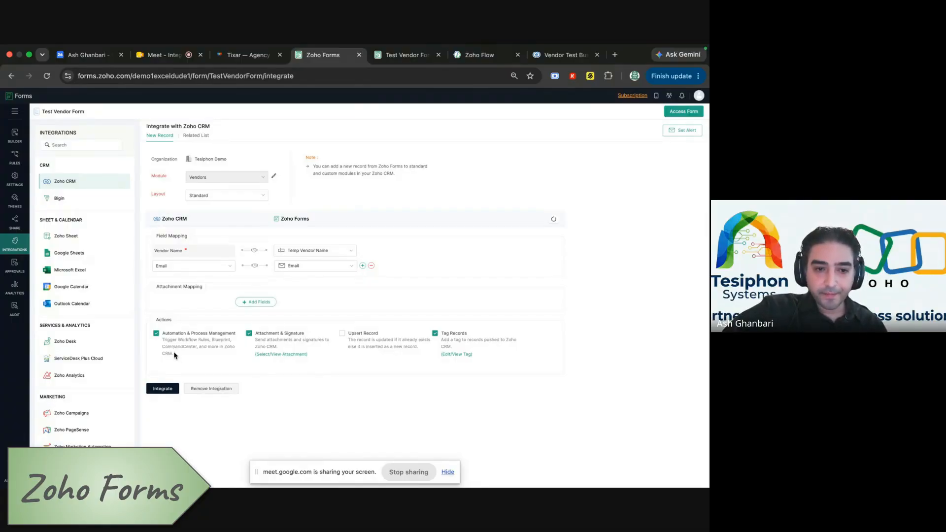
drag(174, 354, 167, 334)
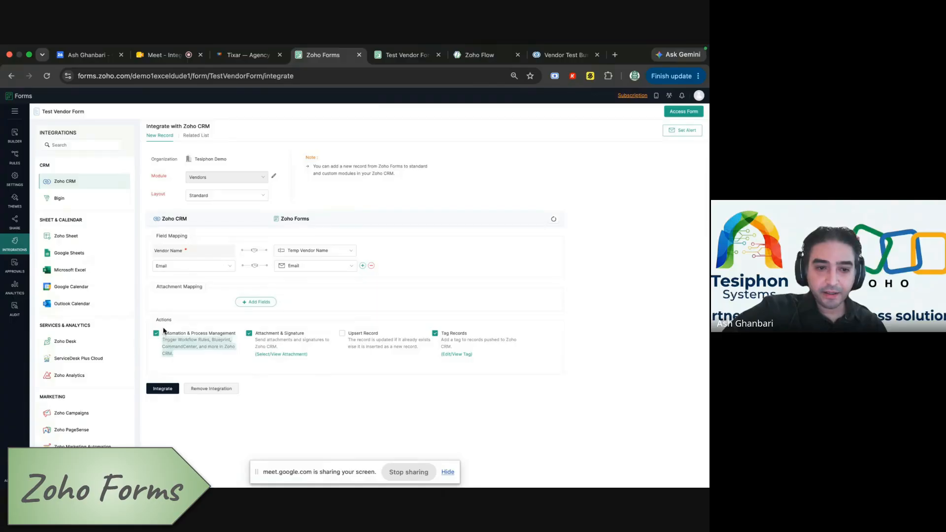
Step: Check the tag name and tag preferences under Tag Records, close them unchanged, and save the Zoho CRM integration
click(181, 355)
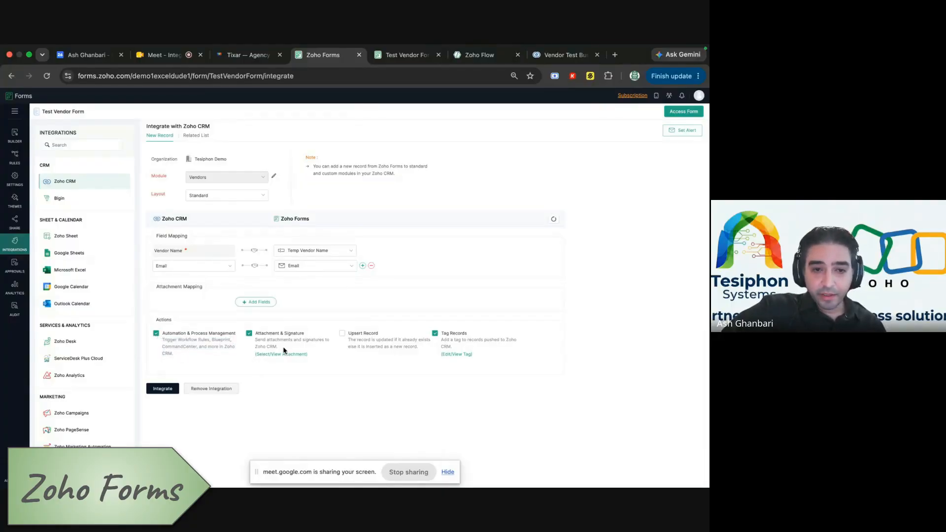
click(457, 355)
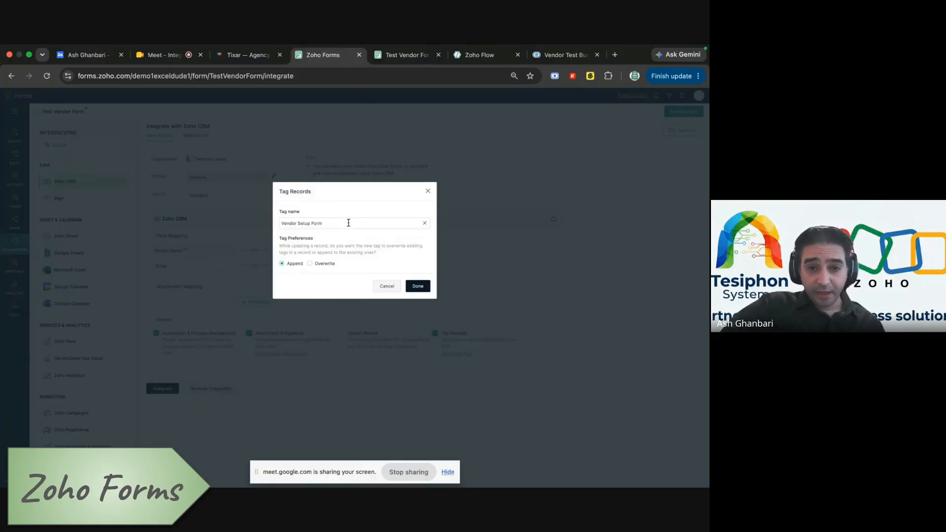
click(331, 223)
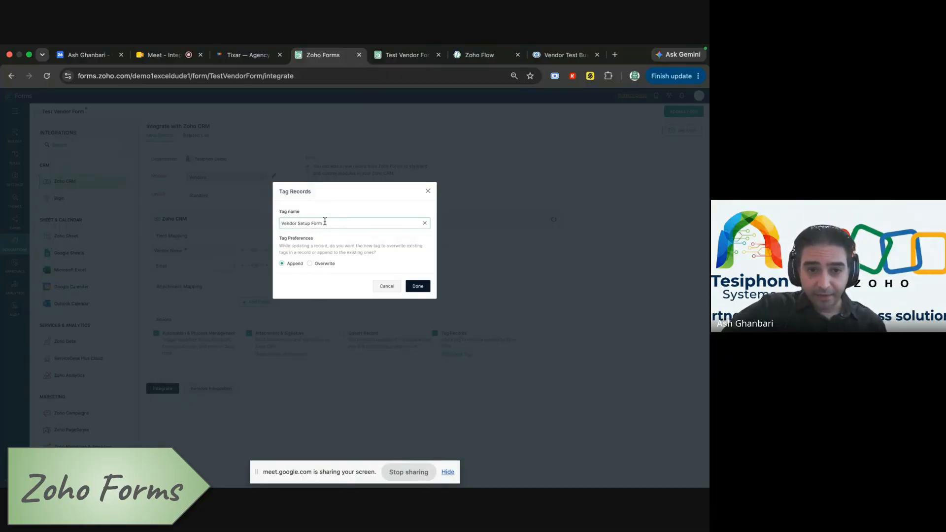
click(428, 191)
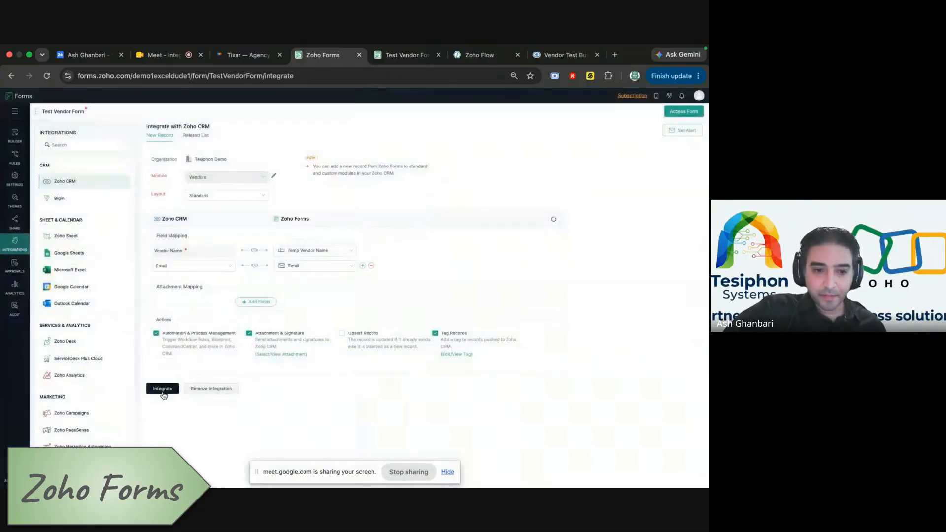
click(163, 392)
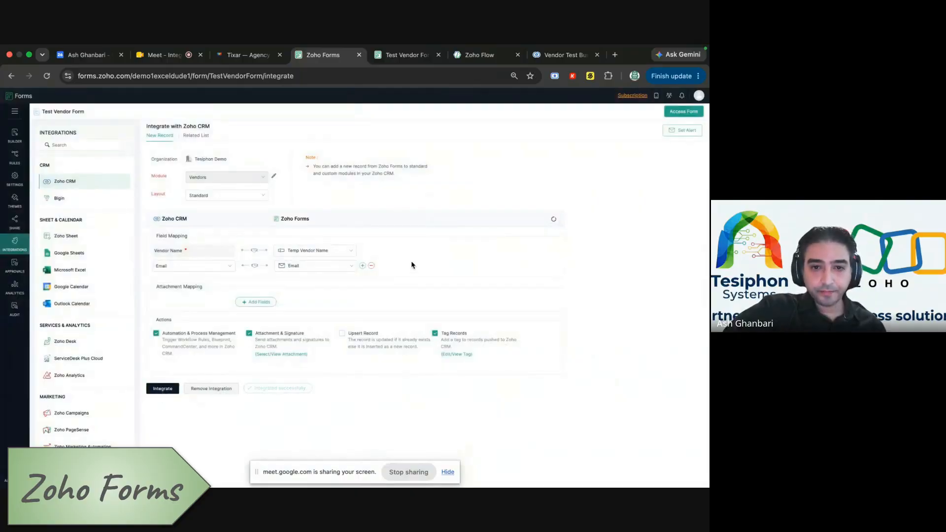
Step: Switch to the Vendor Form flow's builder in Zoho Flow and view the Delay step's duration settings without changing them
click(477, 54)
click(228, 99)
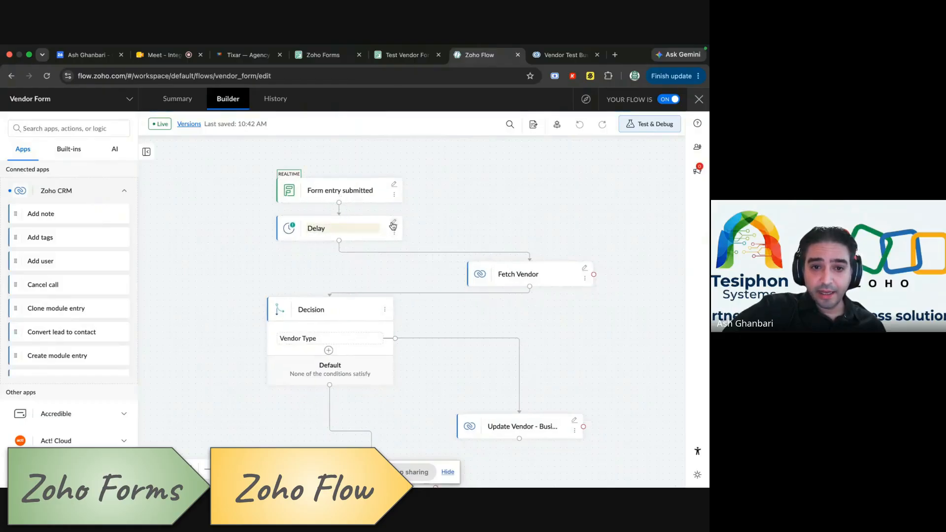
click(392, 226)
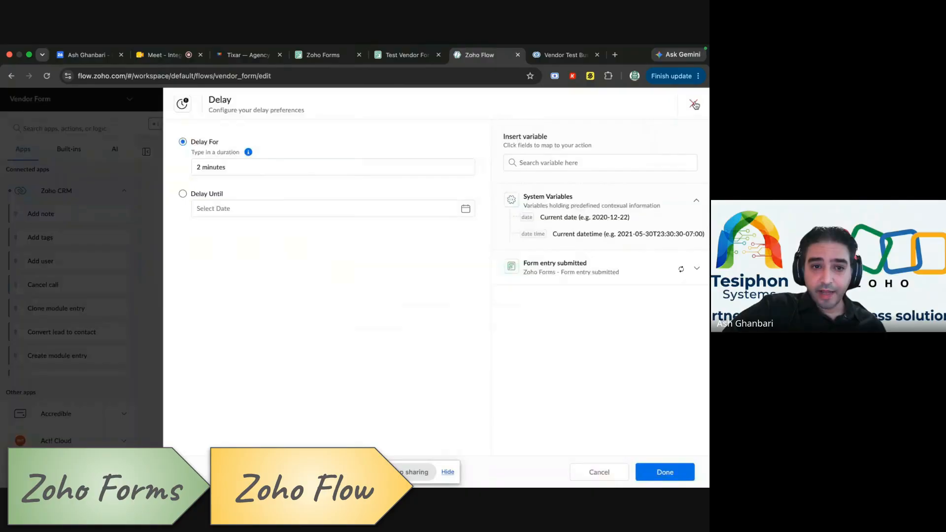
click(694, 105)
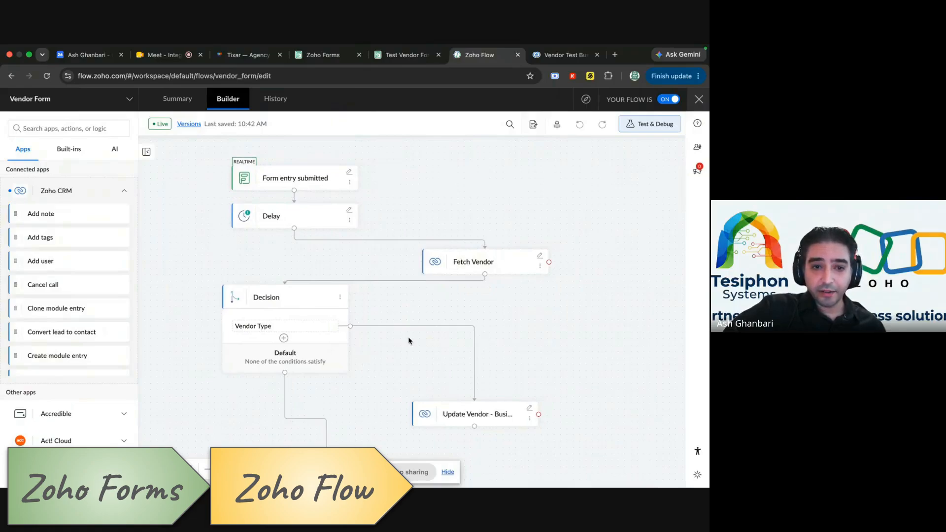
Step: Review the flow's sequence of steps and examine the Vendor Type condition of the Decision block, leaving it unchanged
scroll(410, 340, down, 1)
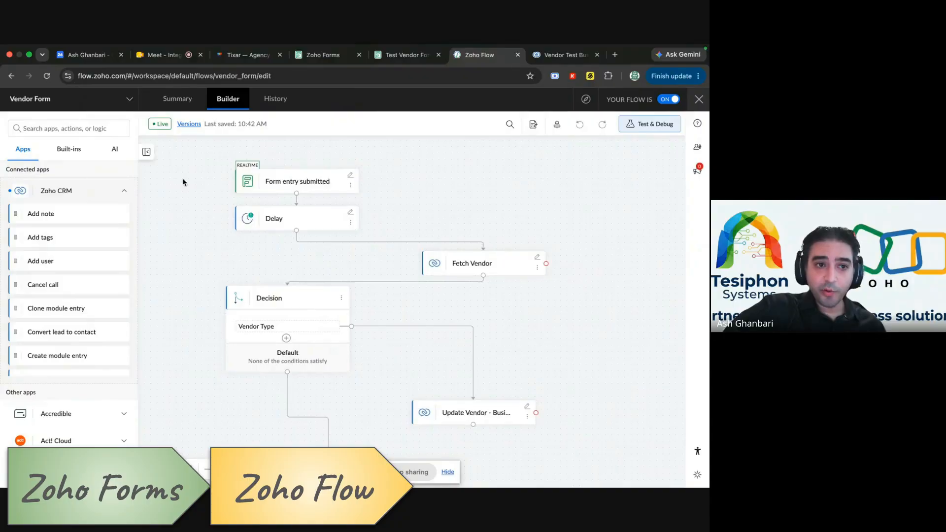
scroll(448, 382, down, 1)
scroll(448, 380, down, 1)
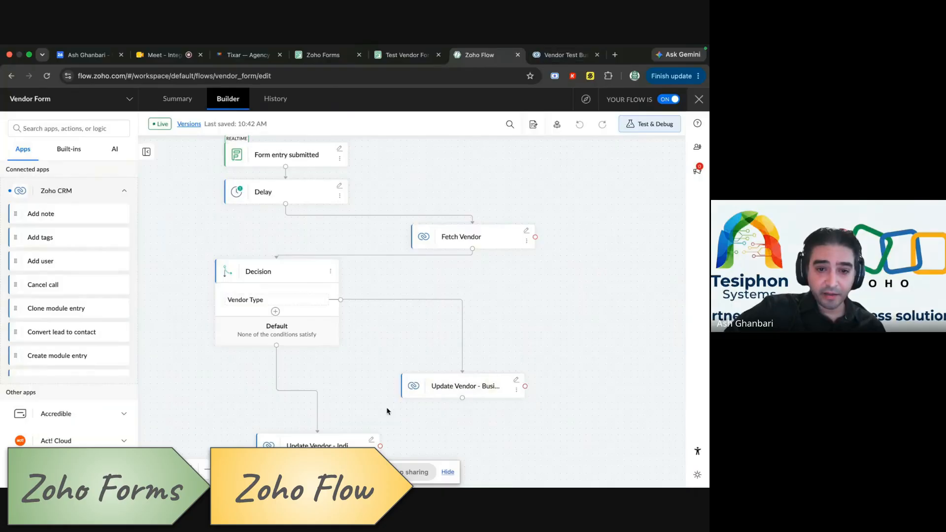
scroll(387, 411, up, 1)
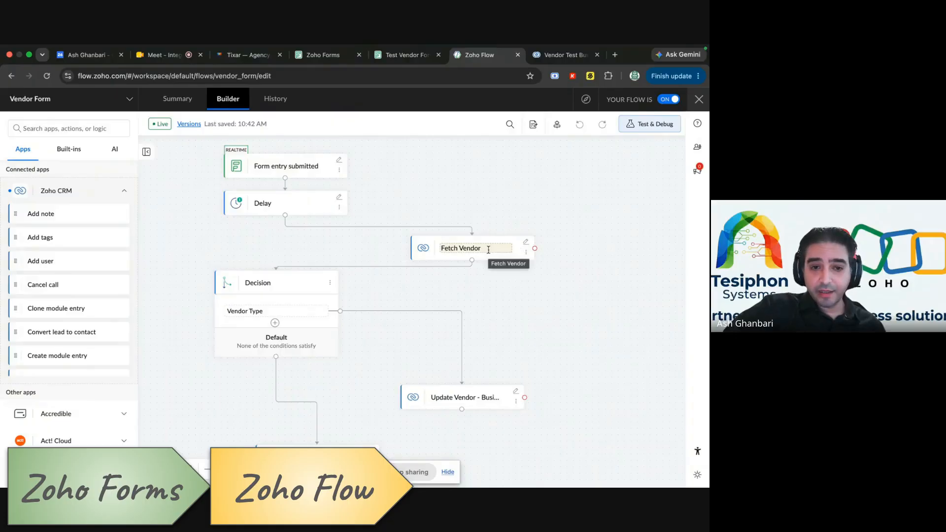
click(311, 313)
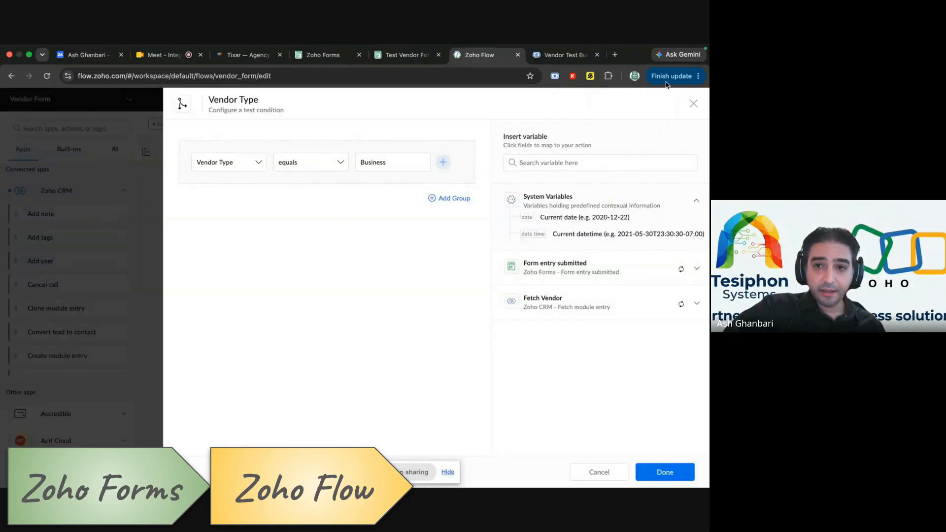
click(693, 103)
Step: Open the Update Vendor - Business action and review its CRM field mapping, focusing on Vendor Name
scroll(401, 289, down, 2)
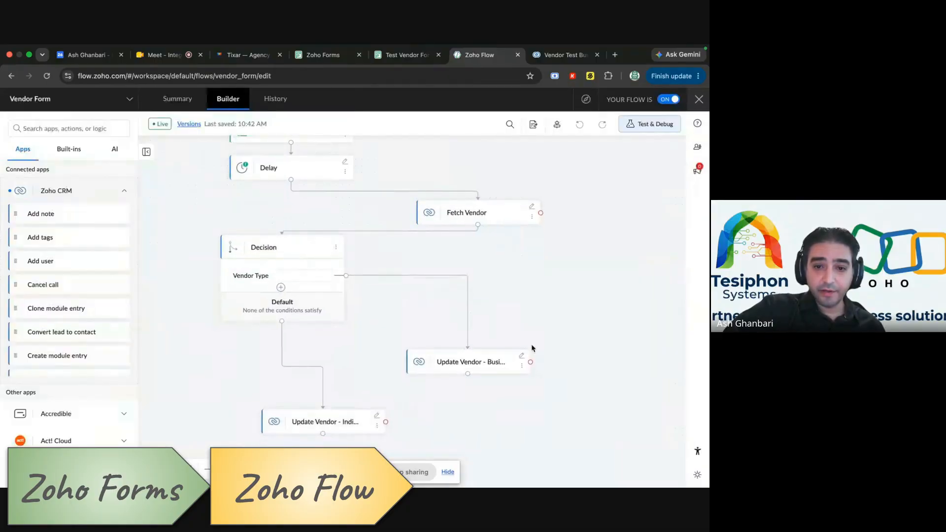
click(524, 356)
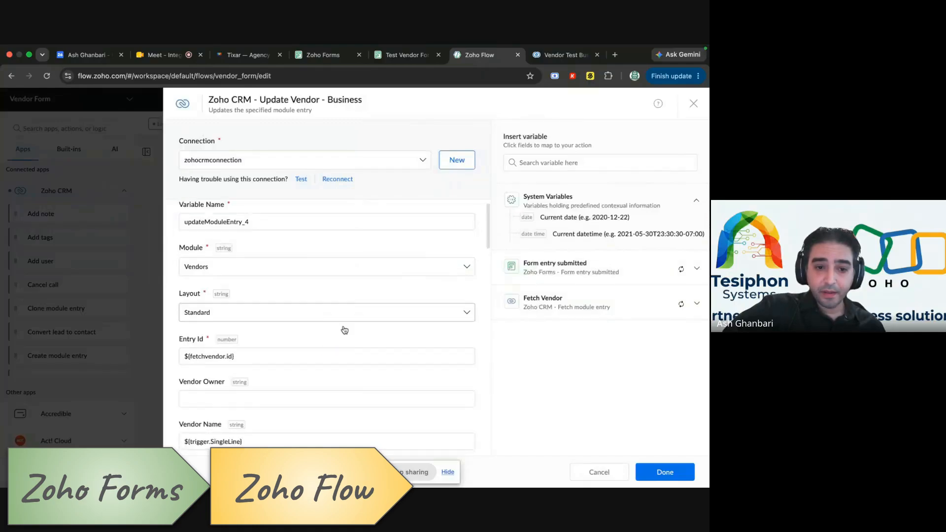
scroll(344, 330, down, 3)
scroll(344, 326, down, 3)
scroll(344, 327, down, 5)
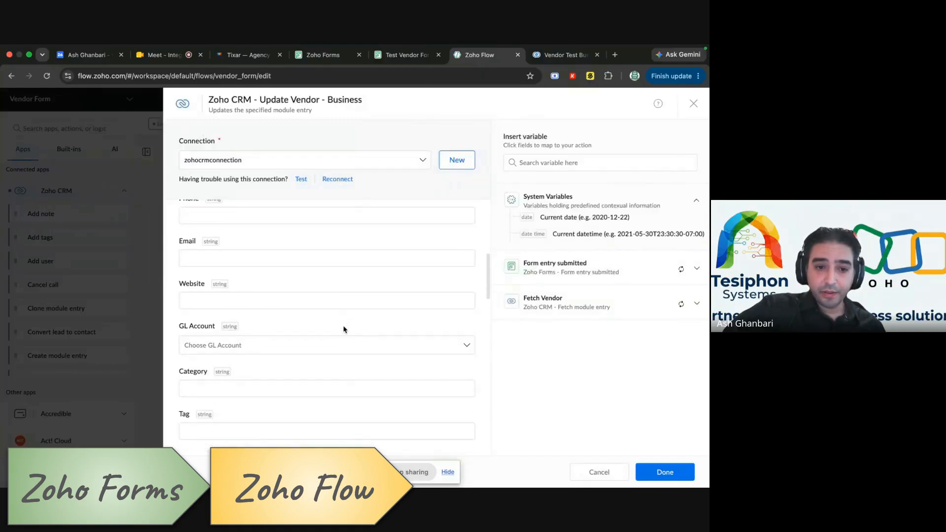
scroll(344, 327, up, 6)
scroll(344, 326, up, 3)
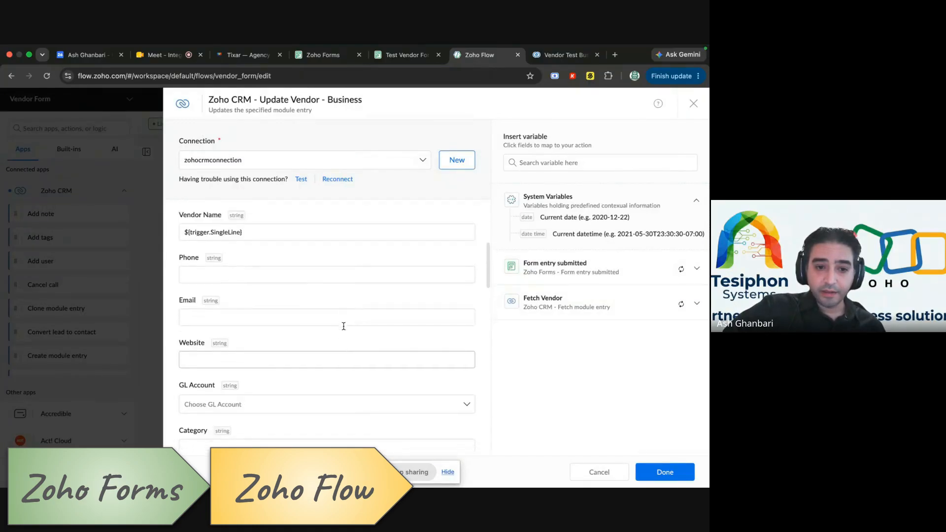
click(342, 285)
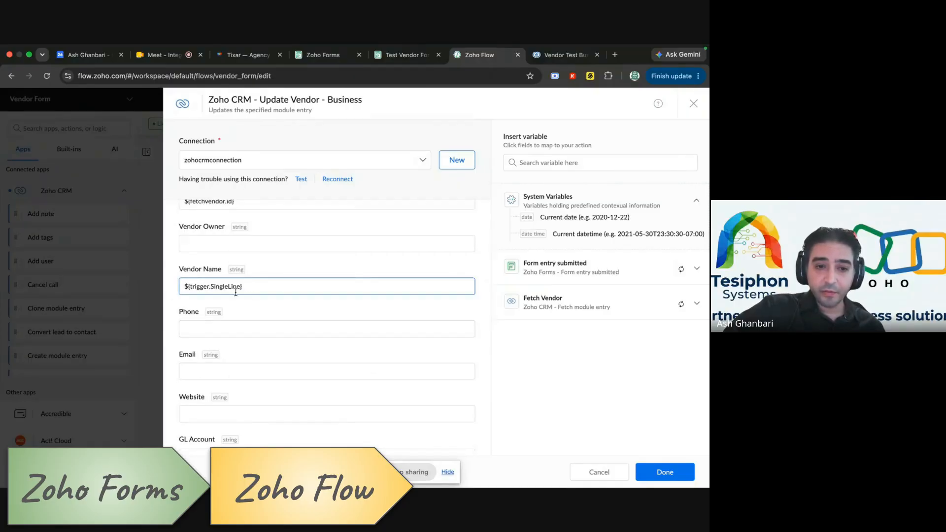
Step: Search the variables for "busin", insert Business Name into Vendor Name, remove the duplicate variable, and save the action
click(545, 163)
text(v)
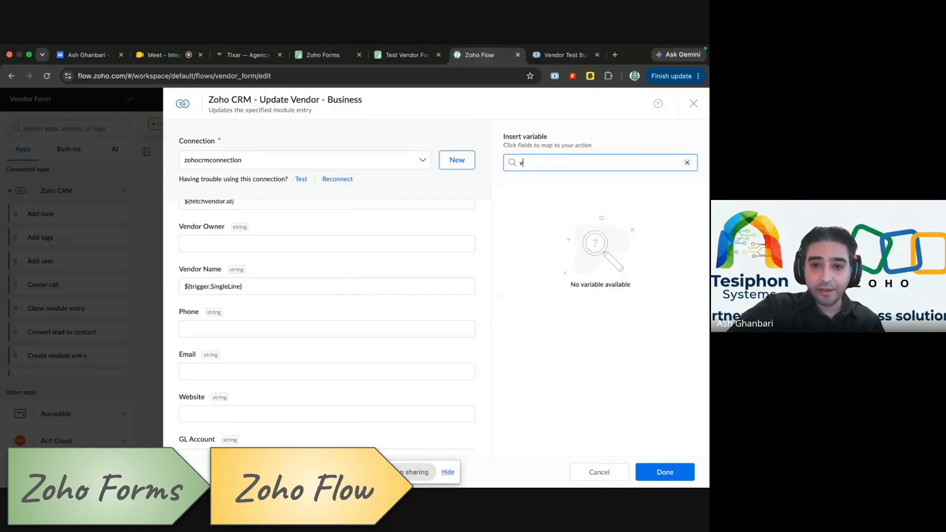
key(BackSpace)
text(busin)
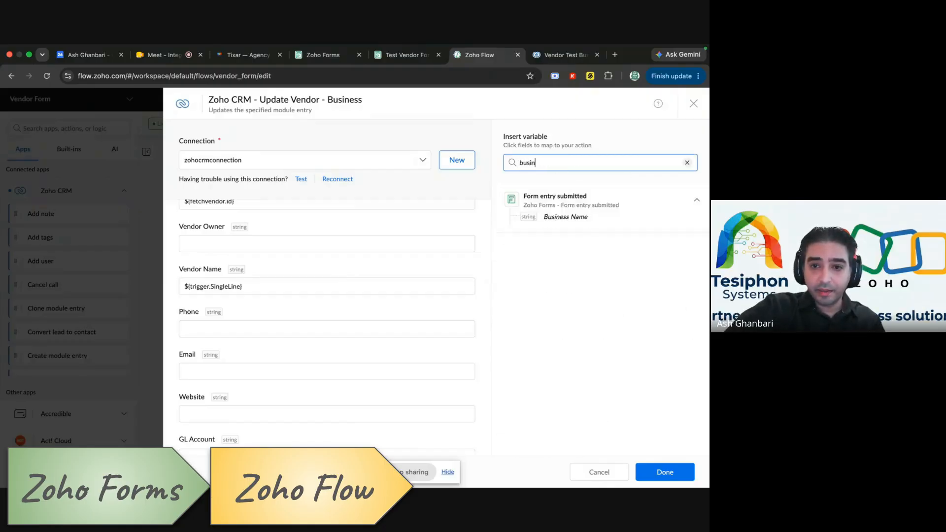
click(425, 282)
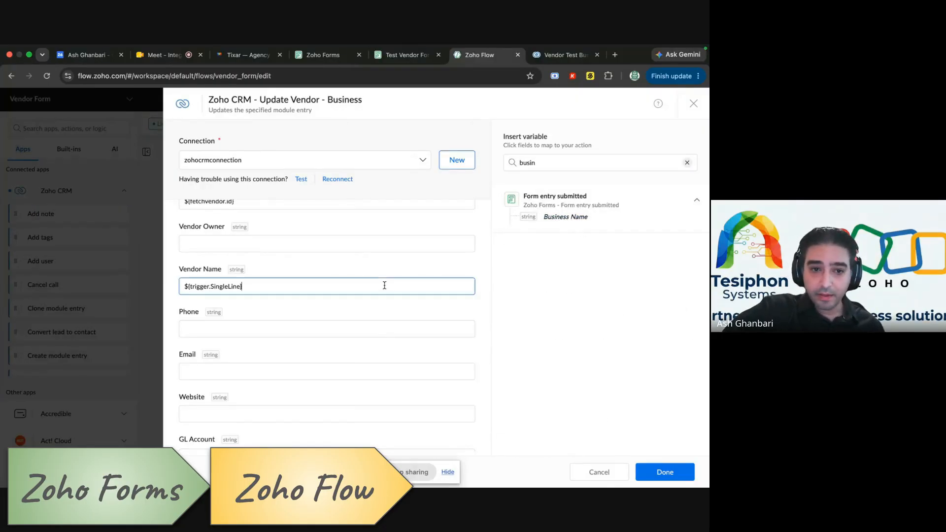
click(565, 217)
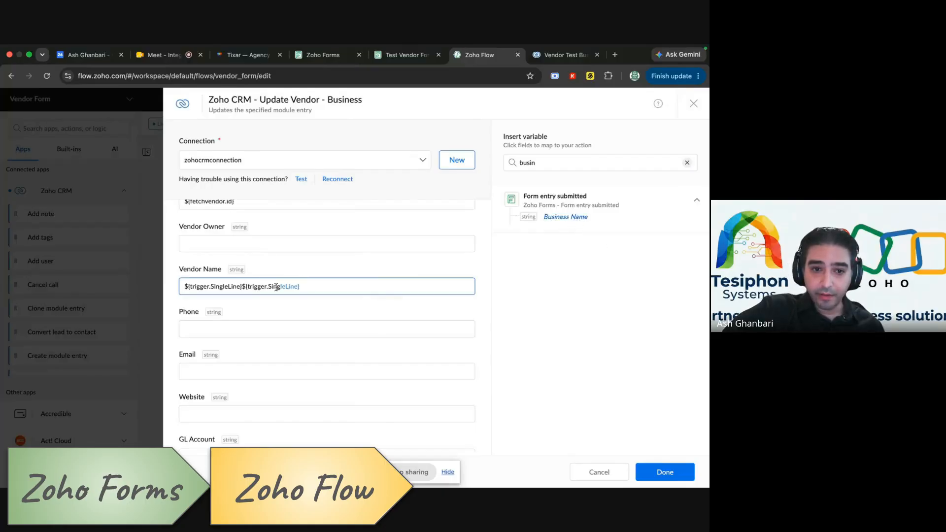
drag(277, 288, 242, 286)
key(BackSpace)
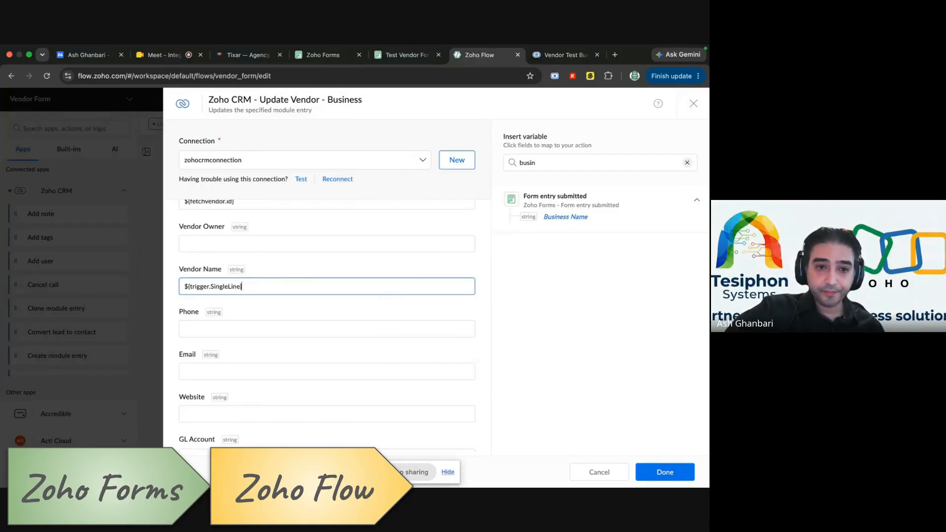
click(668, 472)
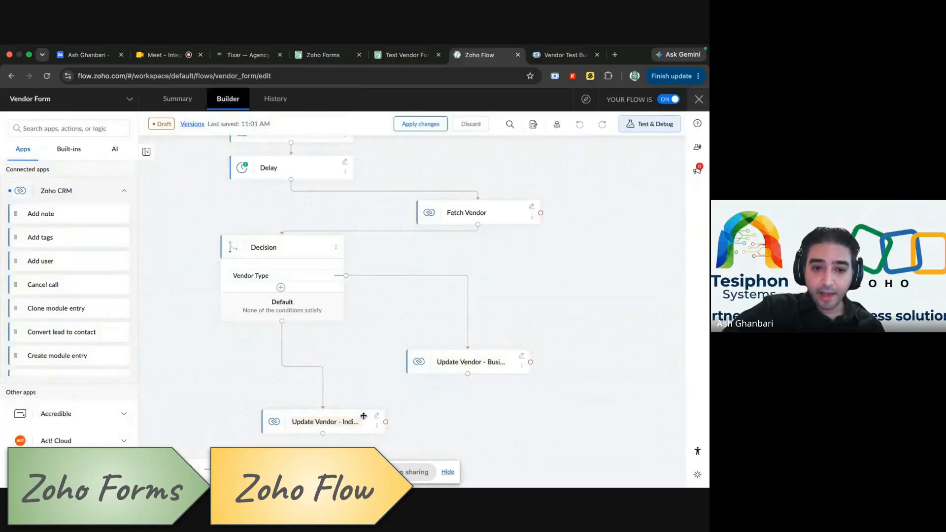
Step: Move the Update Vendor - Individual block directly beneath the Decision block and check its Vendor Name mapping without changing it
drag(363, 416, 320, 382)
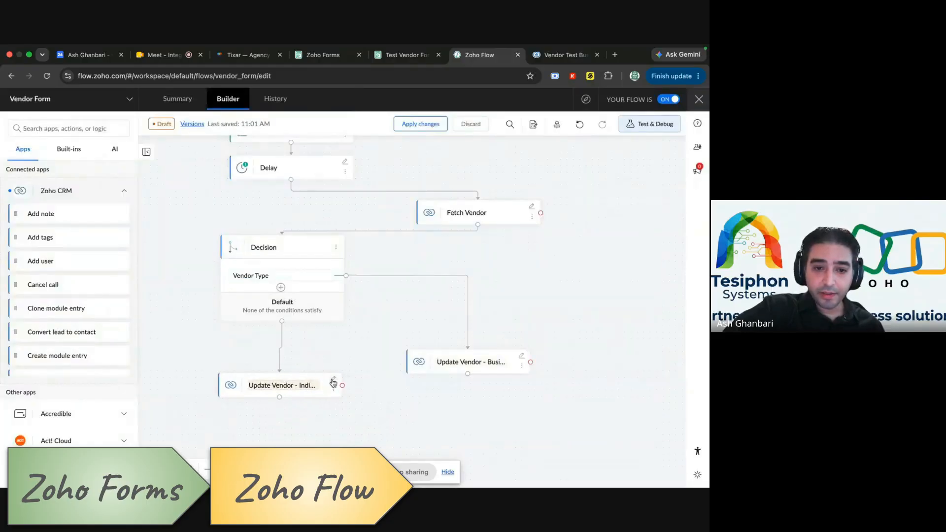
click(333, 383)
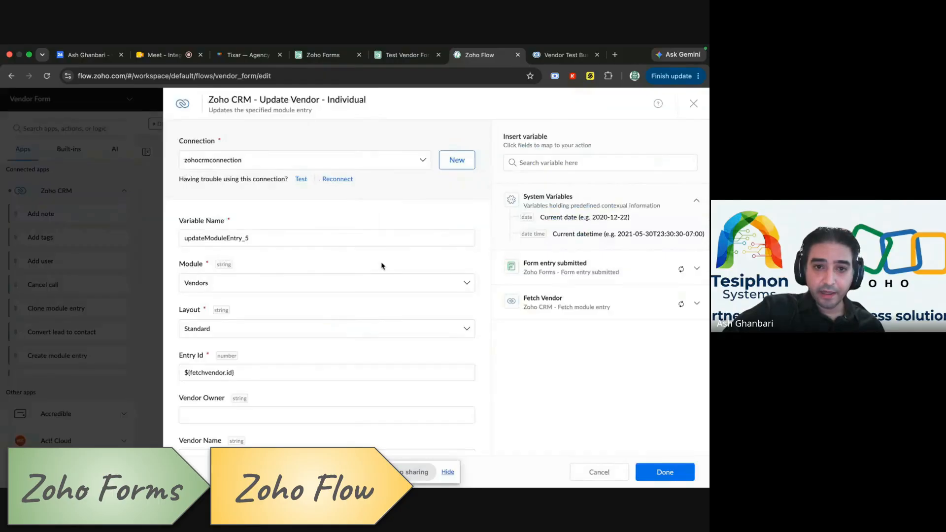
scroll(383, 266, down, 3)
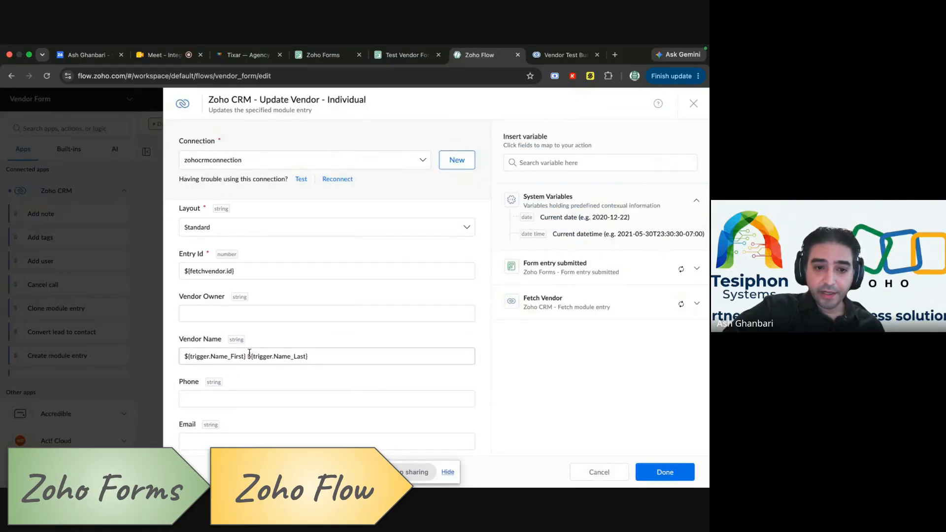
click(694, 104)
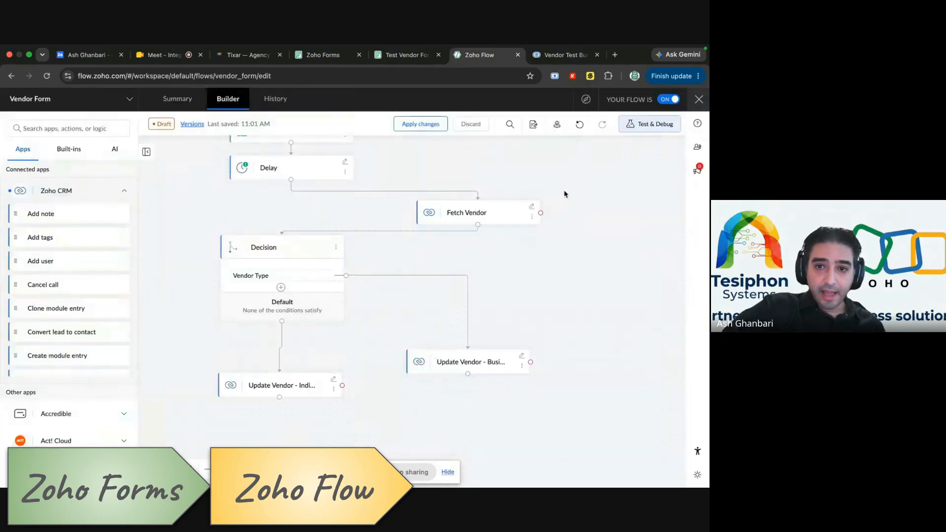
Step: Switch to Zoho CRM and open the Approval Processes page by searching the setup for "approval"
click(561, 58)
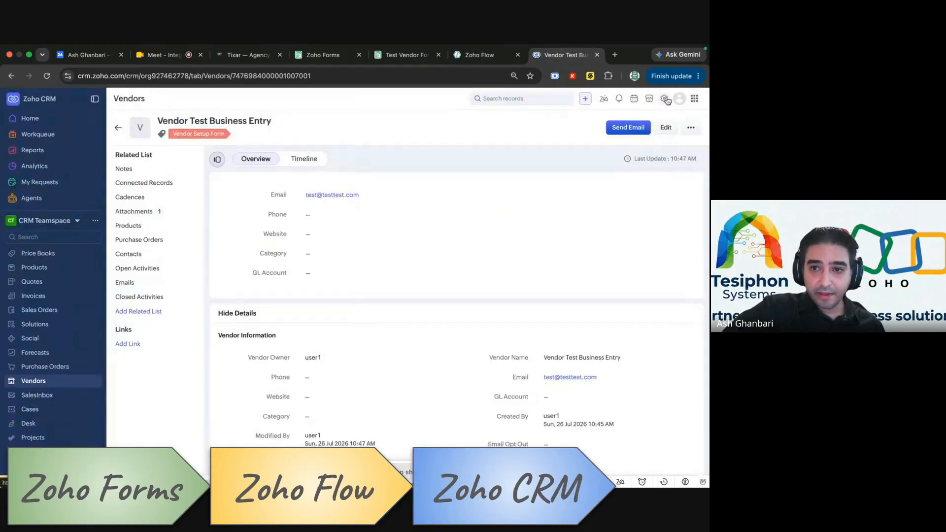
click(665, 99)
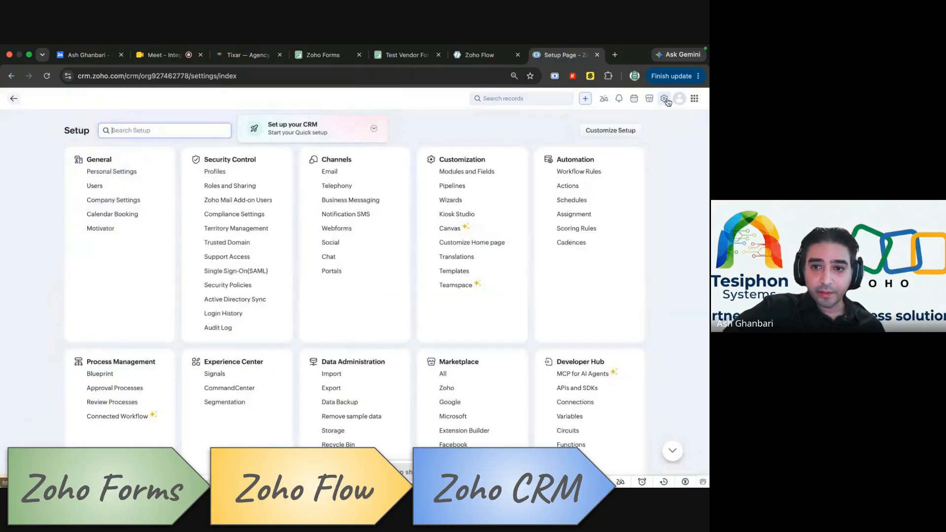
text(ap)
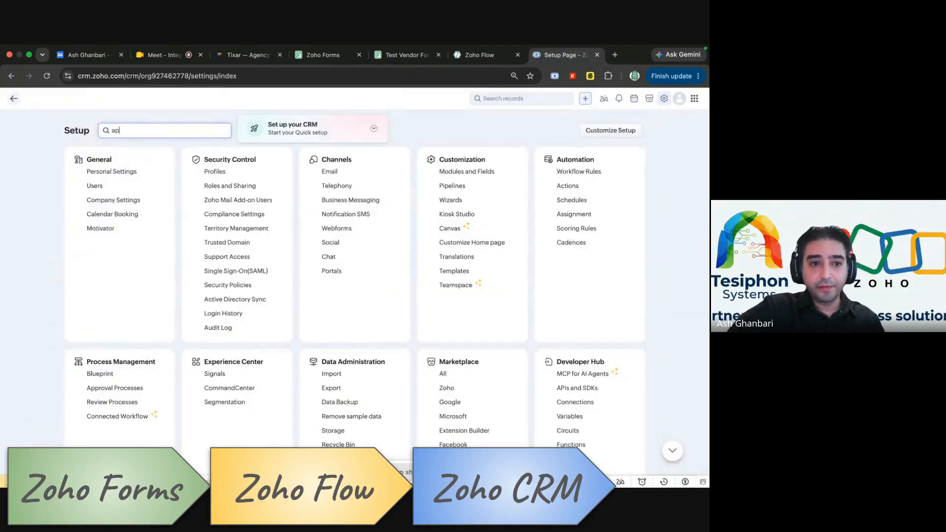
text(provals)
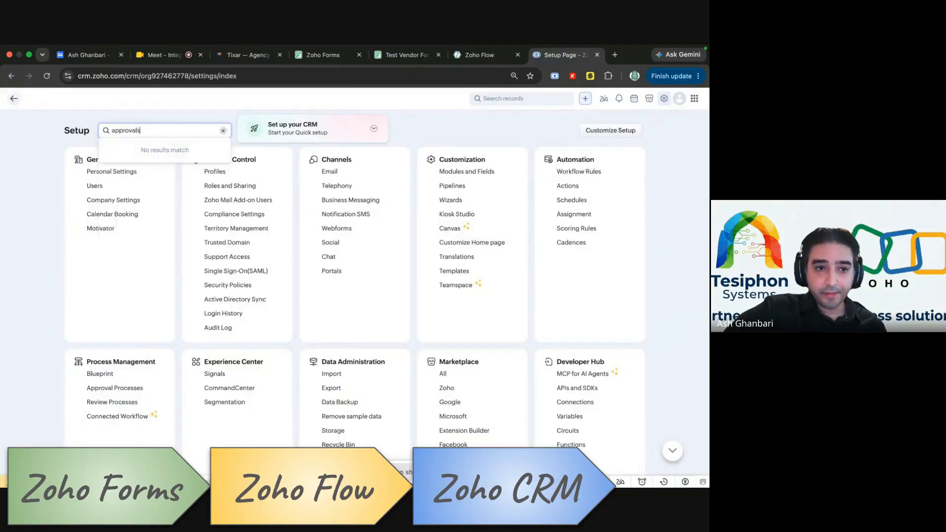
key(BackSpace)
click(136, 157)
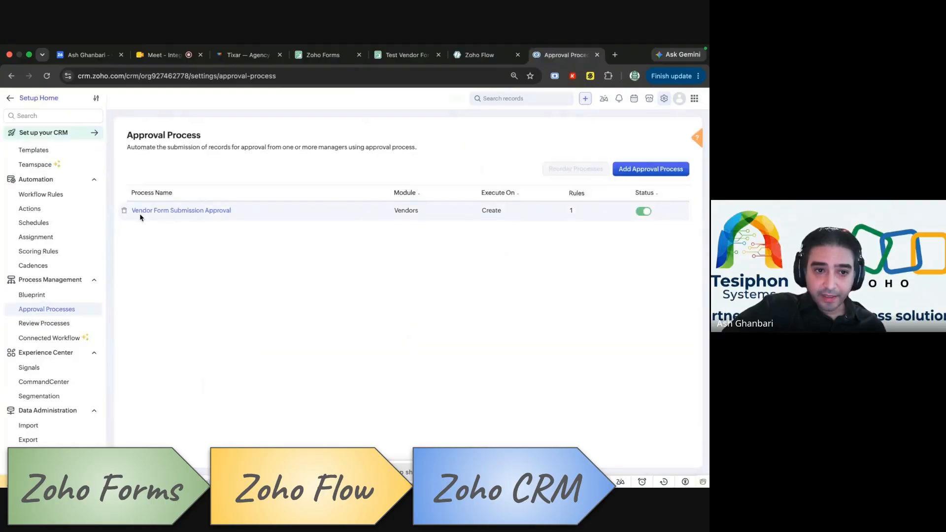
Step: Open the Vendor Form Submission Approval process and examine its rule criteria, approvers, and approval and rejection actions
click(182, 211)
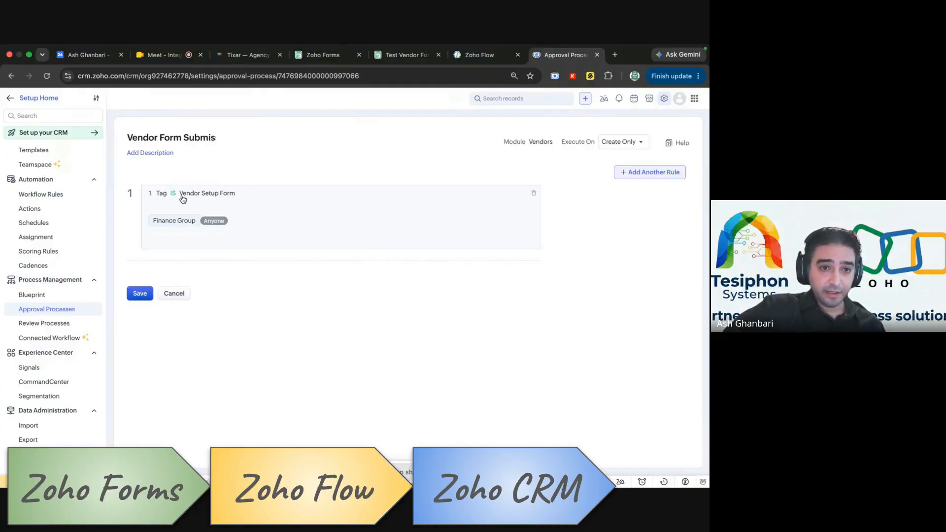
click(189, 236)
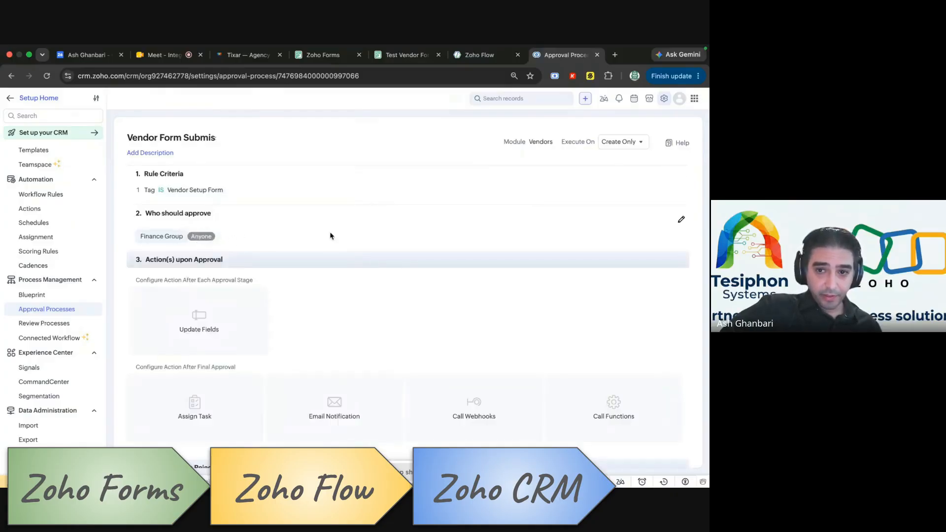
scroll(331, 236, down, 7)
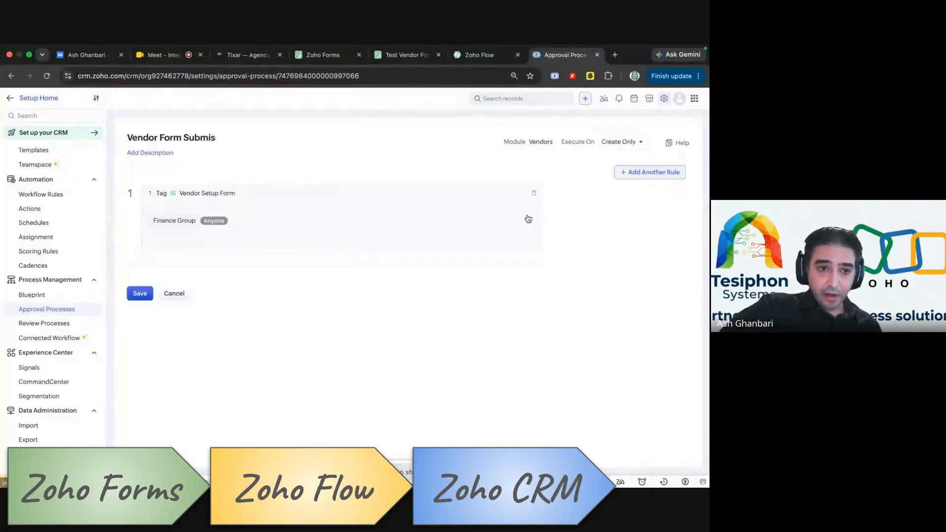
Step: Open the user groups in the CRM setup and examine the members of Finance Group
scroll(73, 217, up, 10)
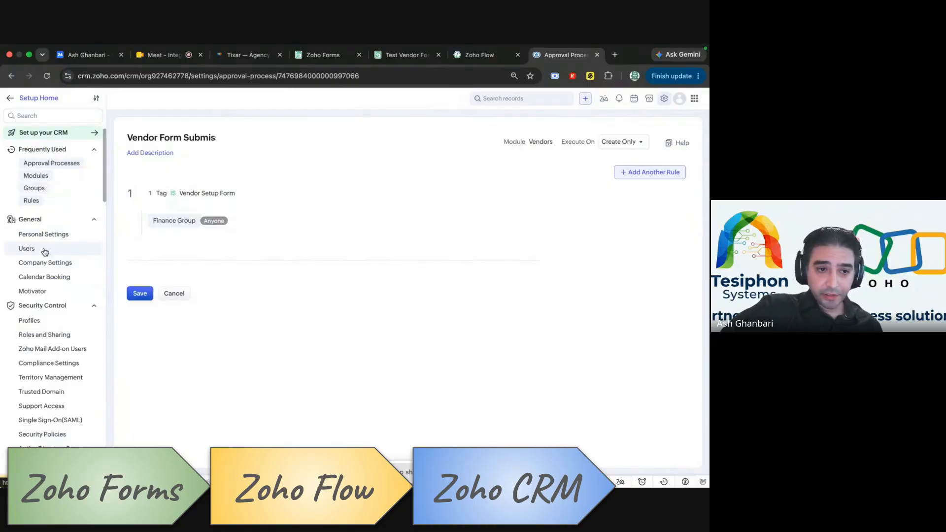
click(44, 251)
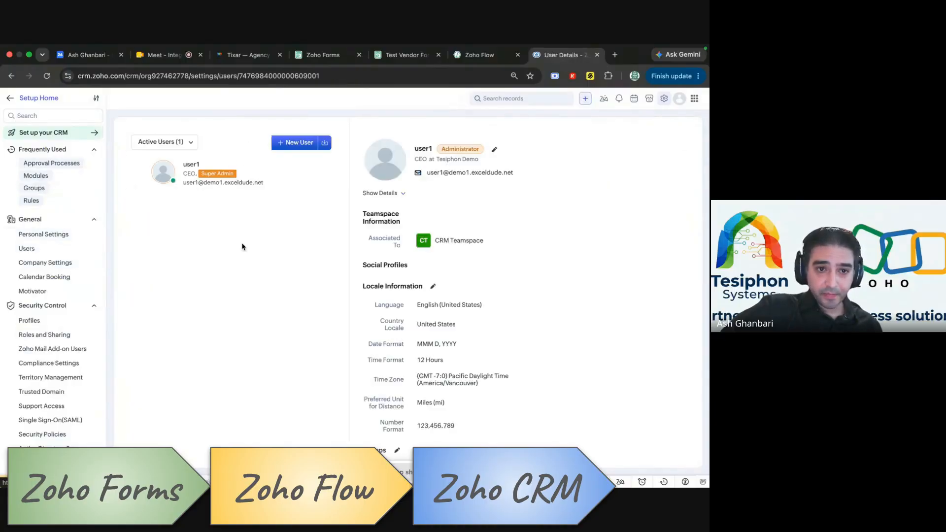
click(169, 128)
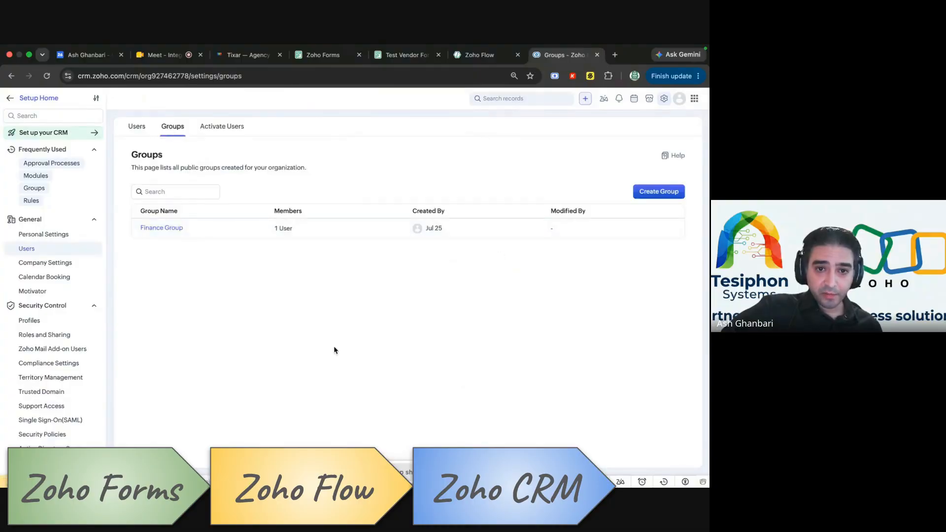
mouse_move(152, 233)
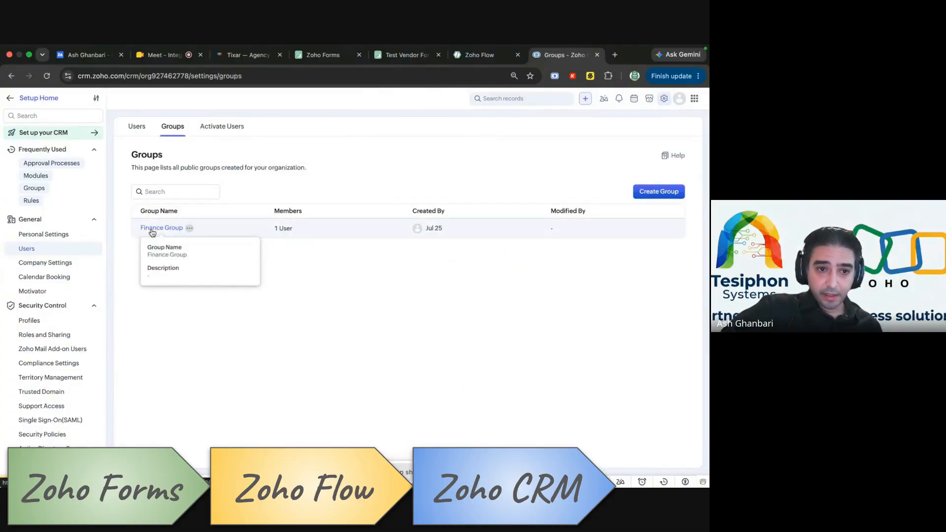
click(154, 231)
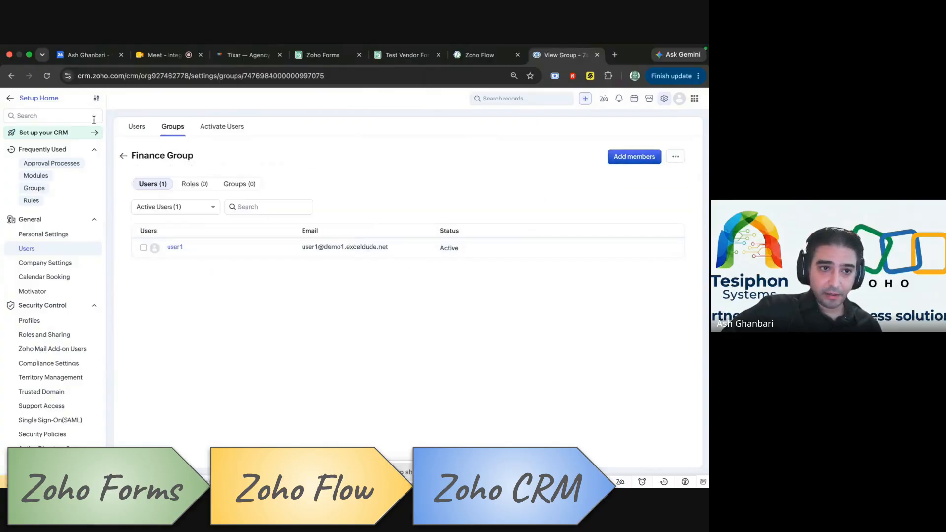
Step: Leave the setup for the Vendors list and glance at the Vendor Form flow in Zoho Flow before returning to the list
click(8, 101)
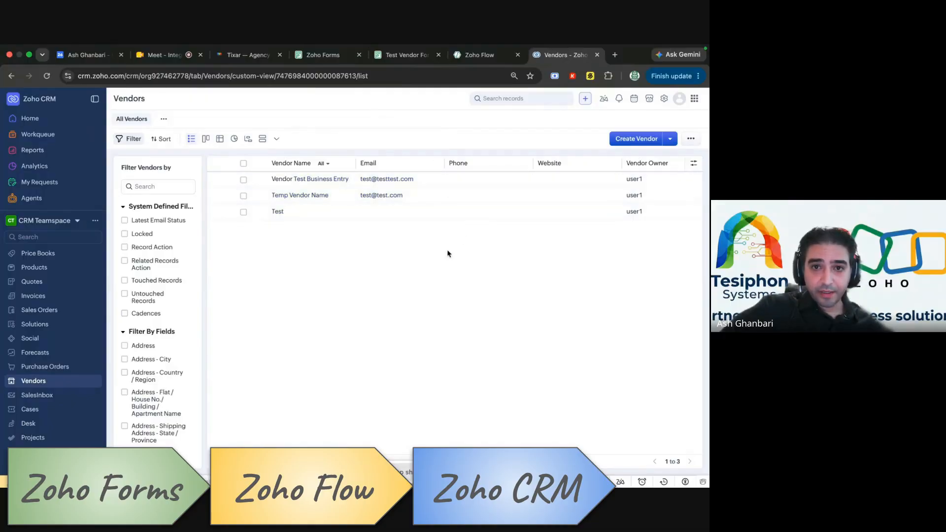
click(482, 57)
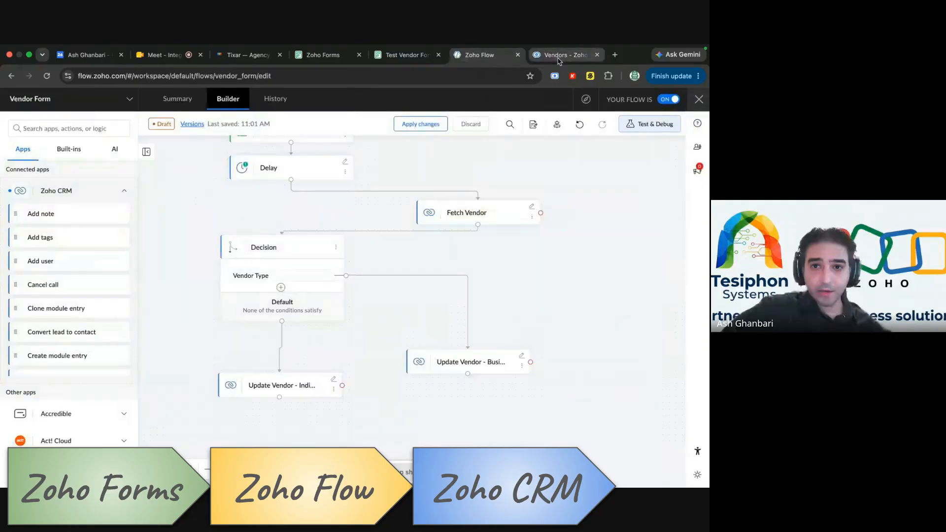
click(560, 56)
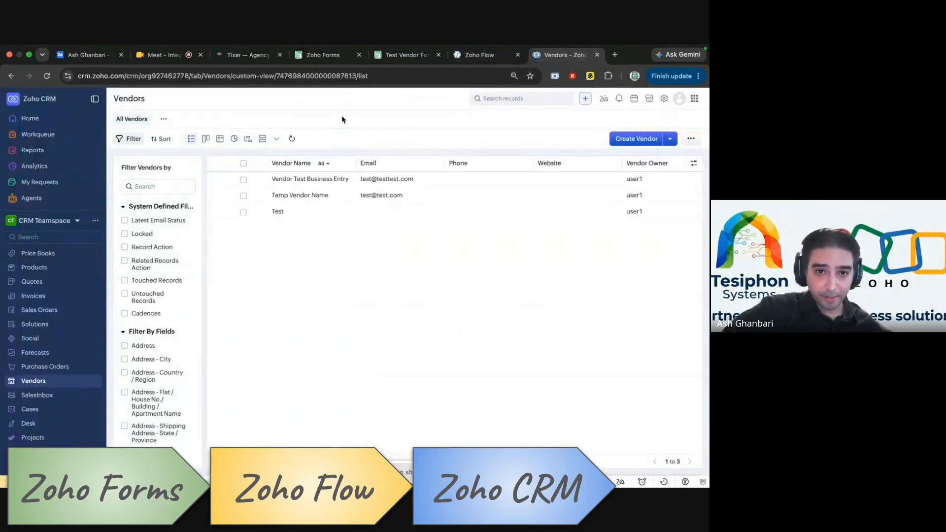
Step: Switch to the public Test Vendor Form and enter "Test Vendor Business Demo test" as the Business Name
click(388, 60)
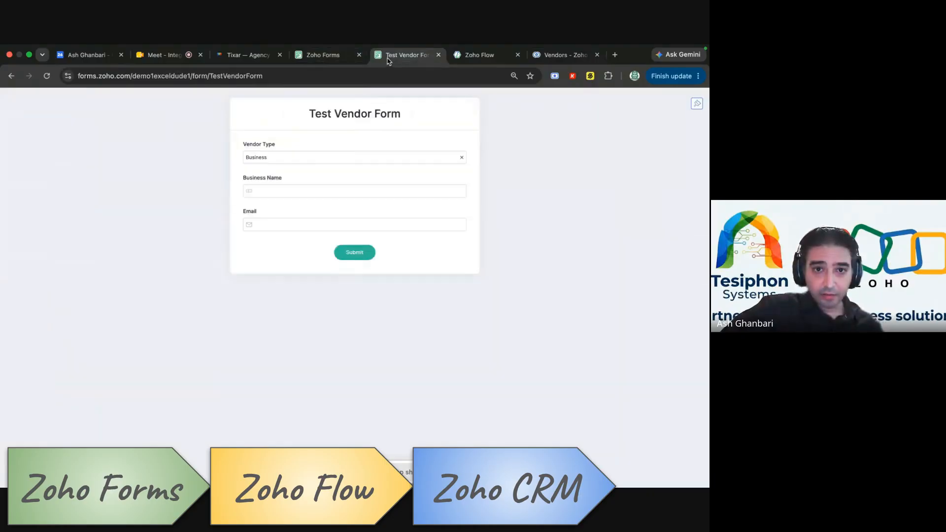
click(322, 188)
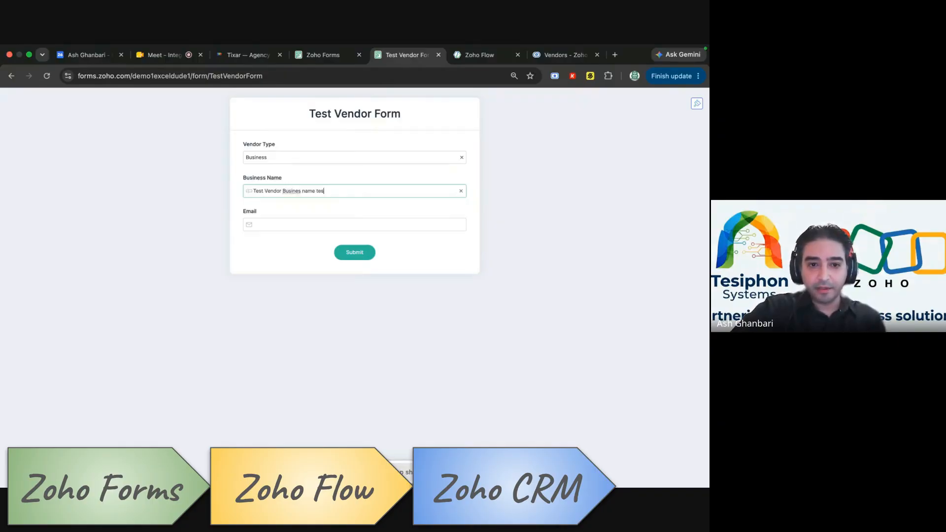
double_click(309, 190)
text(Demo)
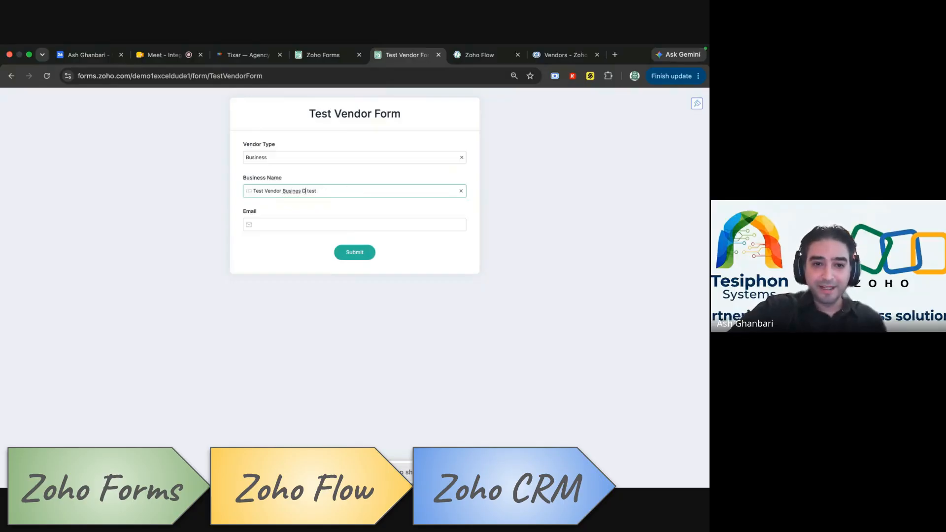
double_click(293, 191)
text(Business)
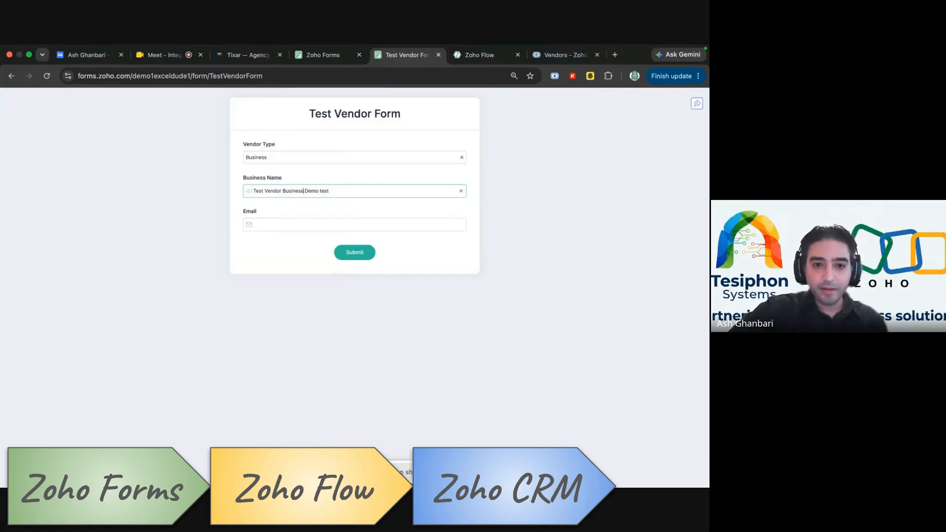
Step: Fill in the vendor's test e-mail address and submit the form
click(306, 223)
text(test)
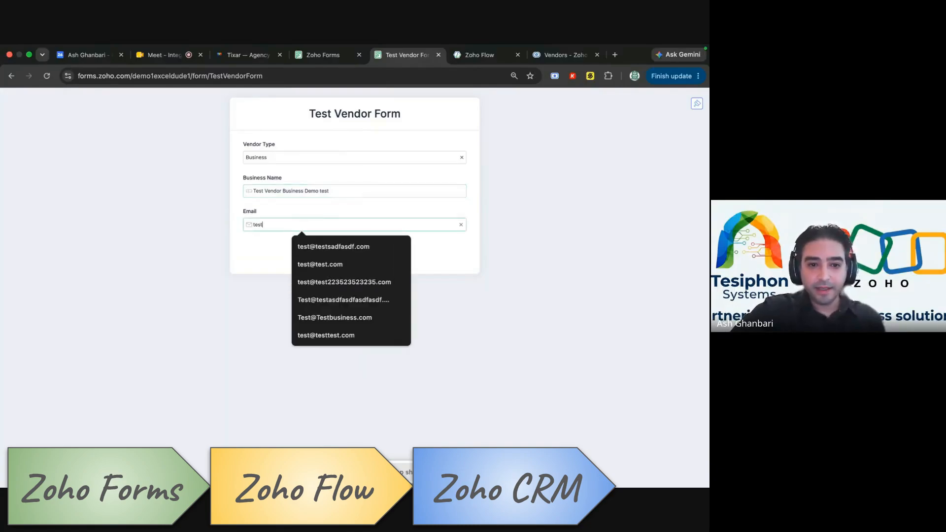
text(@testtesttest.com)
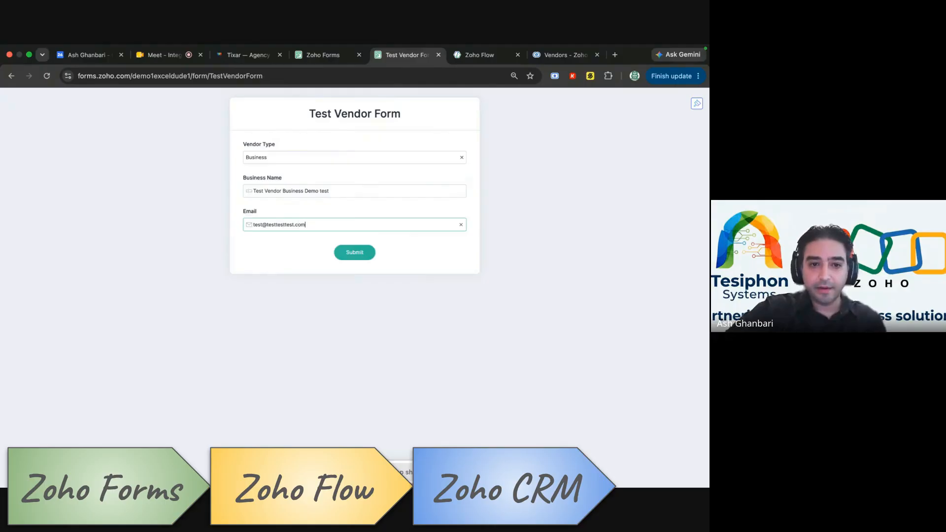
click(351, 256)
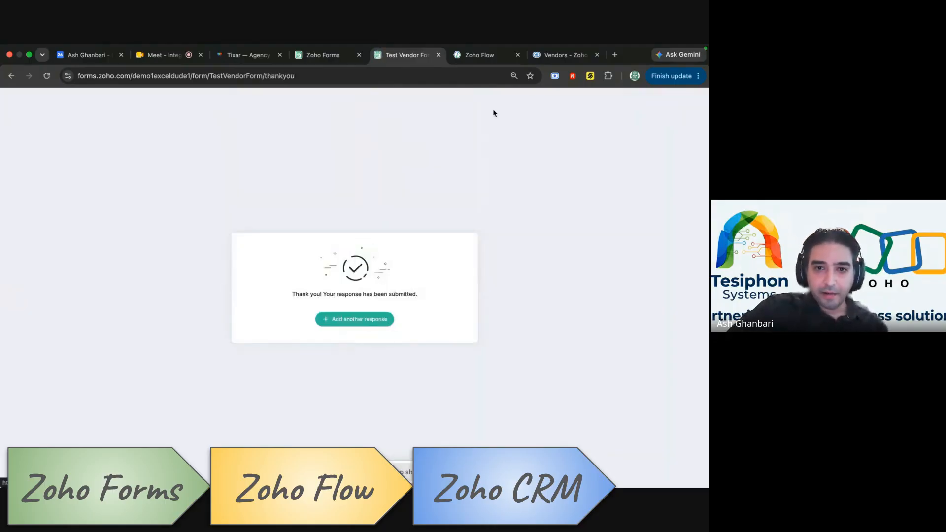
Step: Switch to Zoho Forms, open the Test Vendor Form entries, and refresh them to check the new entry's CRM status
click(319, 55)
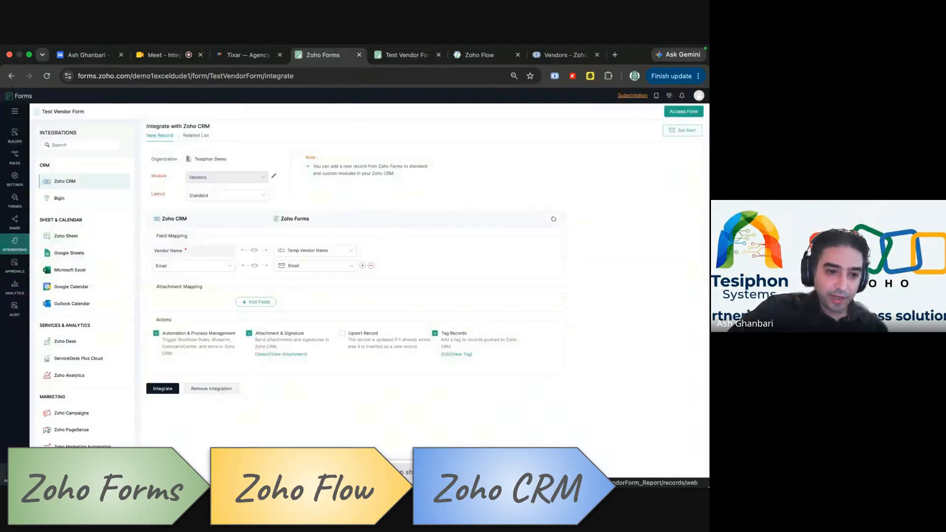
click(14, 475)
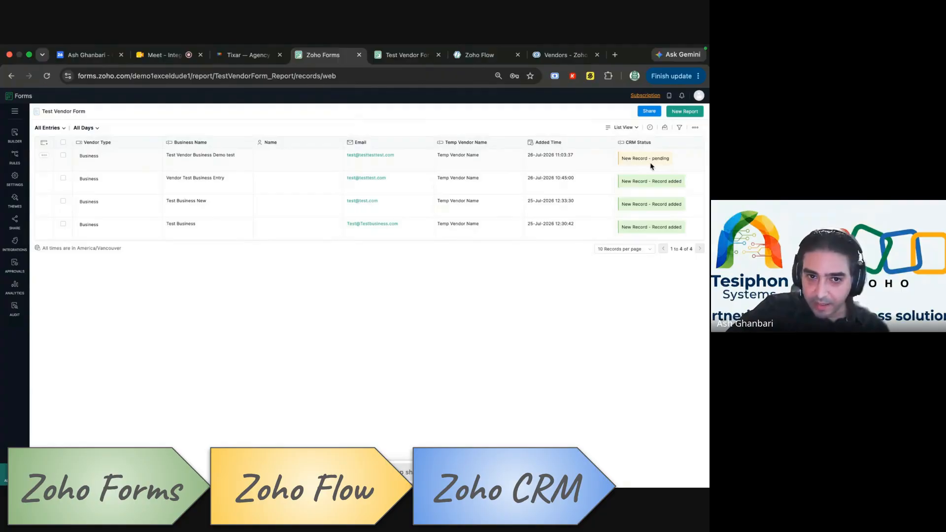
click(47, 78)
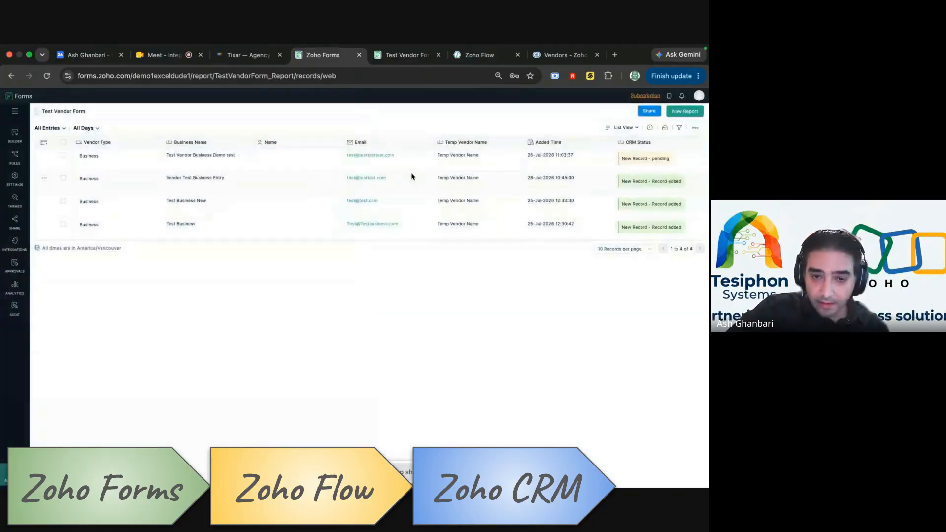
Step: Switch to Zoho Flow and apply the draft changes to make the Vendor Form flow live
click(473, 58)
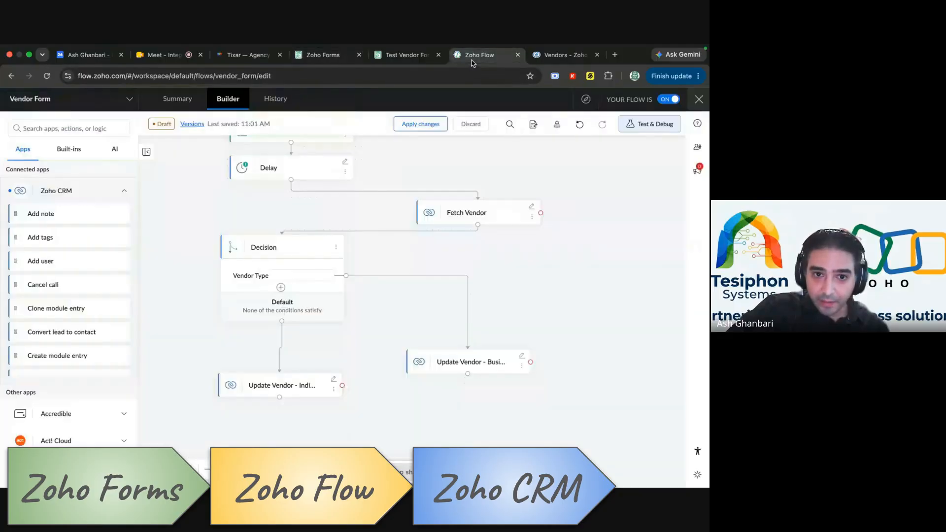
scroll(317, 209, up, 2)
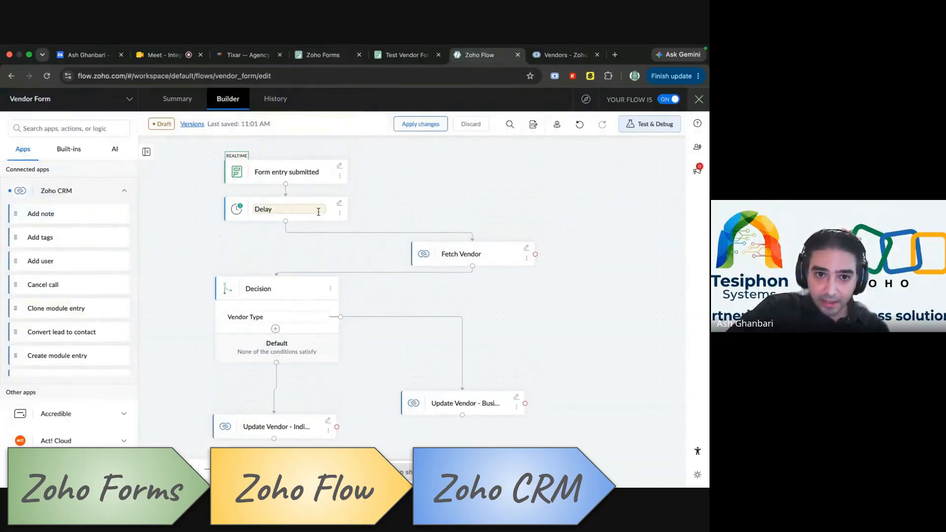
click(413, 126)
click(384, 332)
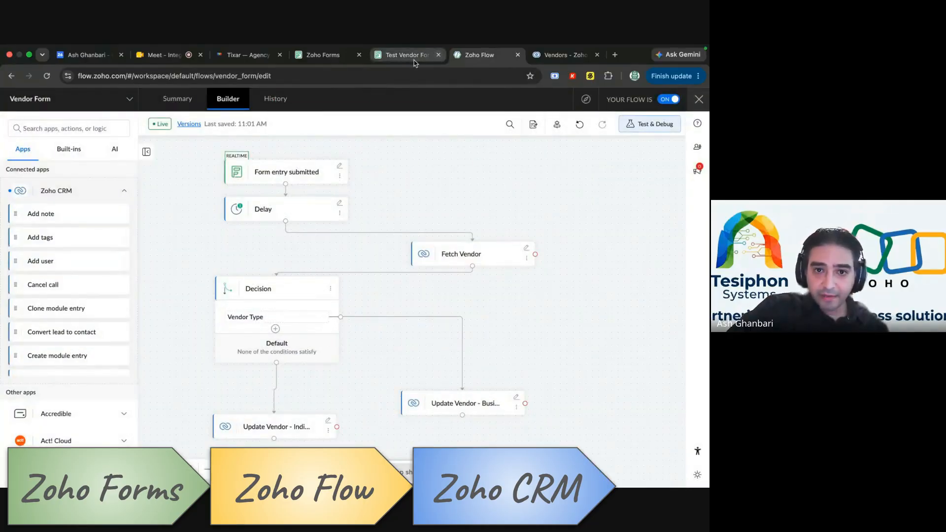
Step: Recheck the new entry's CRM status in Zoho Forms and reload the Vendors list in Zoho CRM to look for its record
click(333, 57)
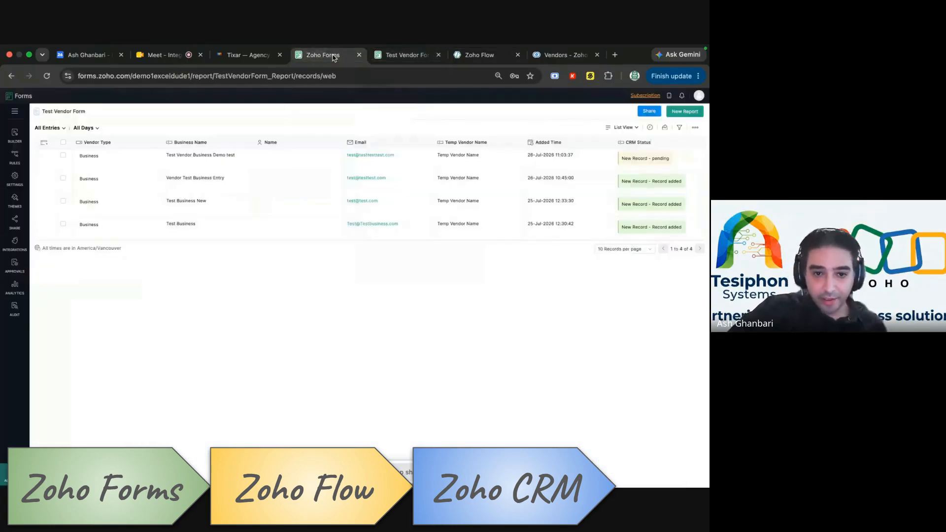
click(47, 77)
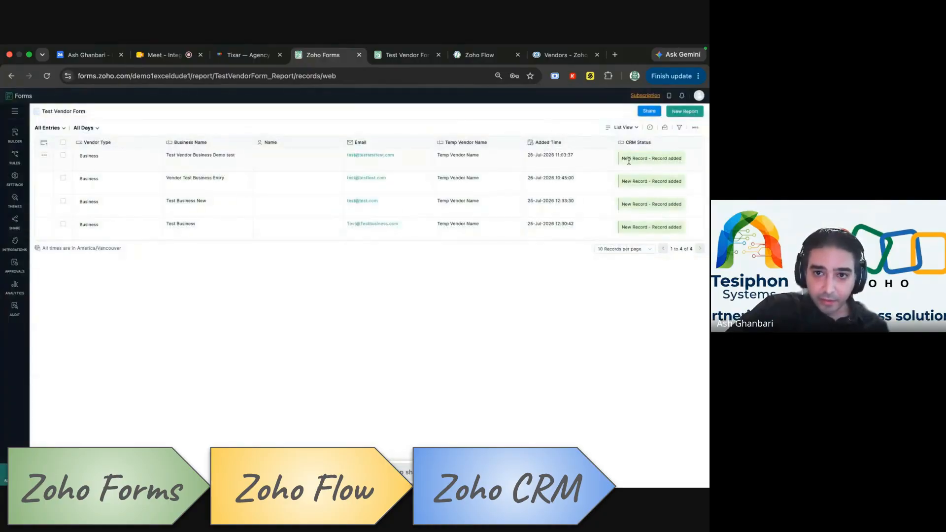
click(562, 55)
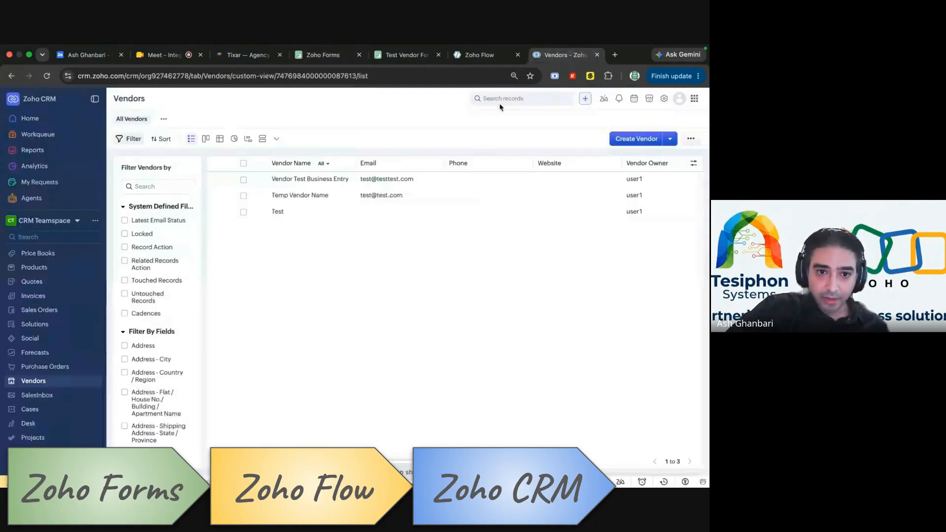
click(48, 75)
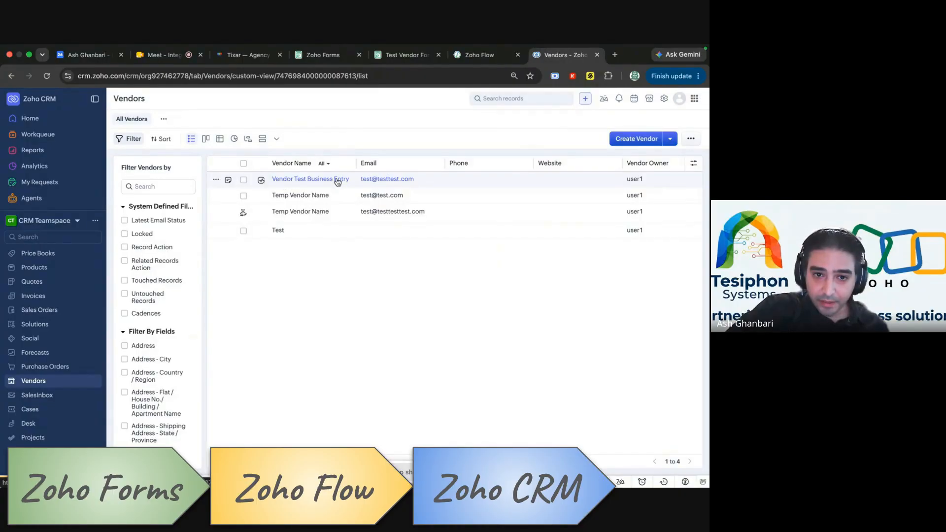
key(super+r)
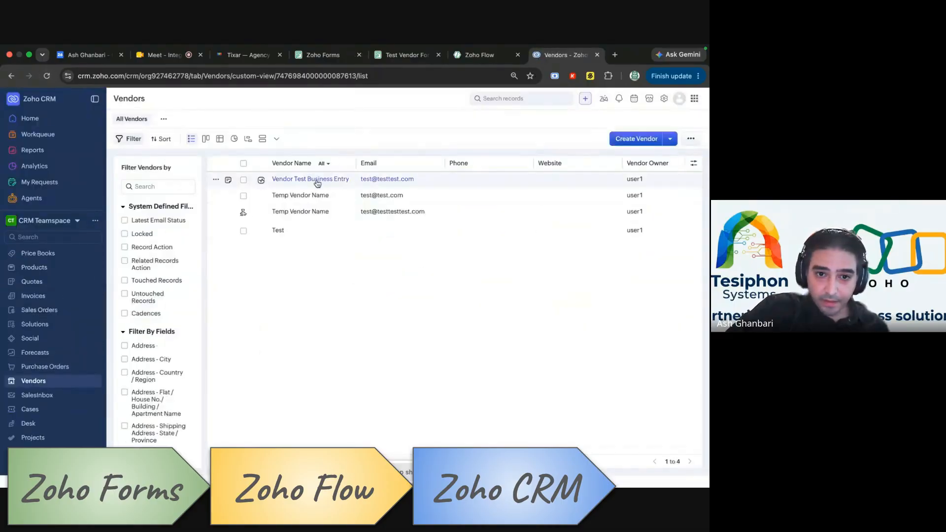
Step: Examine the timeline history of the Vendor Test Business Entry record, and return to a refreshed Vendors list
click(318, 183)
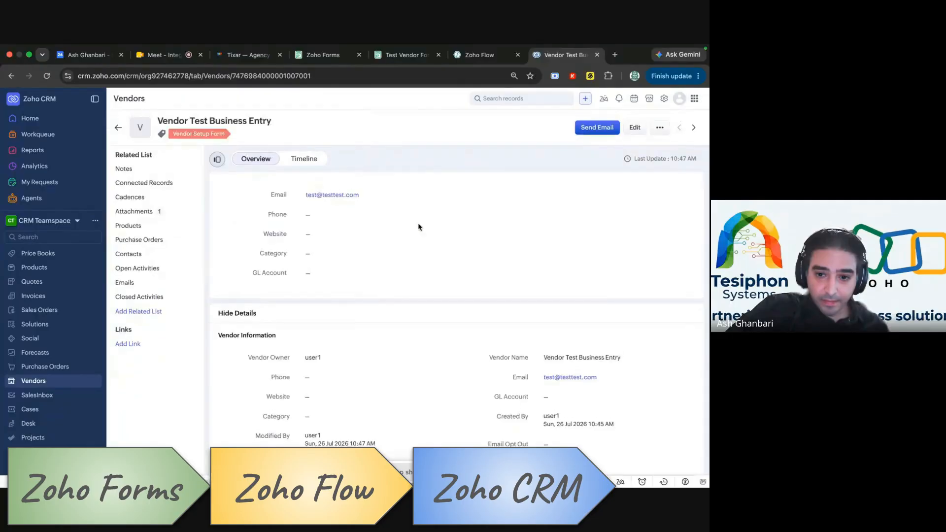
click(294, 157)
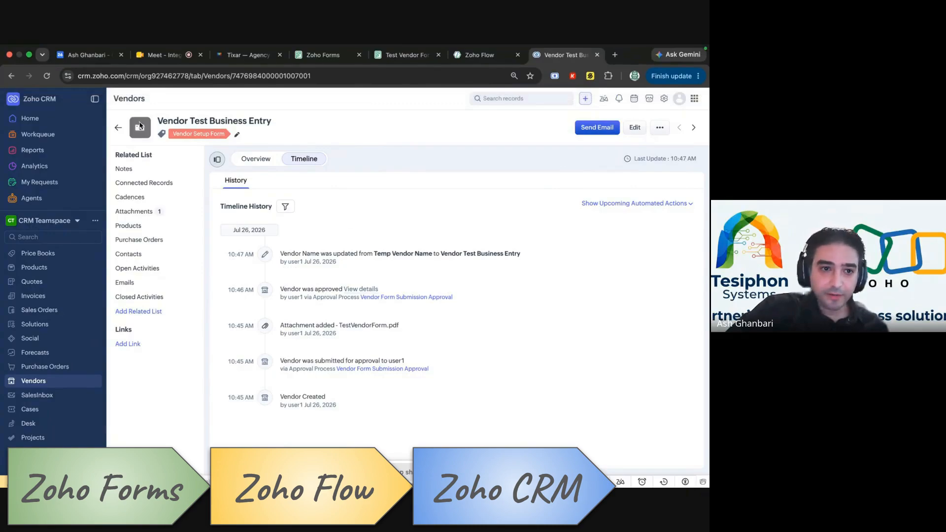
click(118, 127)
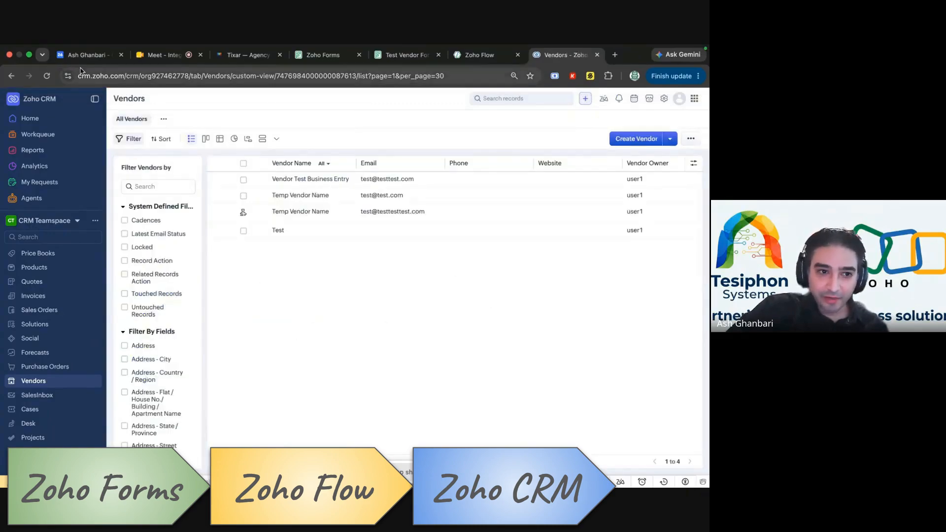
click(47, 77)
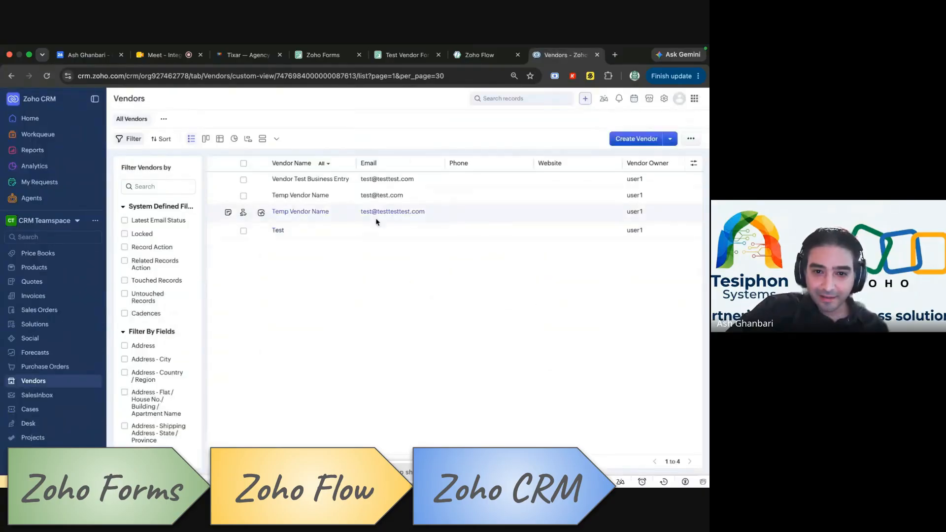
Step: Open the Temp Vendor Name record awaiting approval, check its pending approvers, and approve it without comments
click(309, 215)
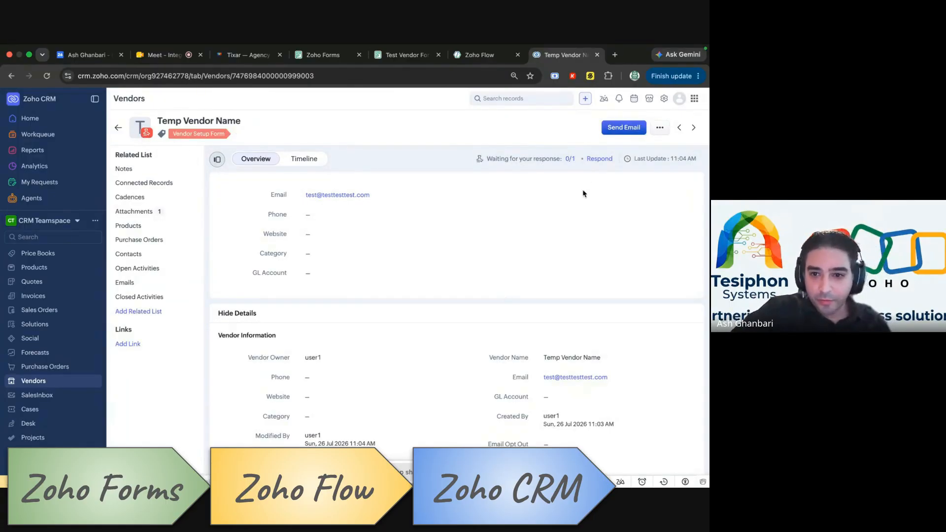
mouse_move(570, 160)
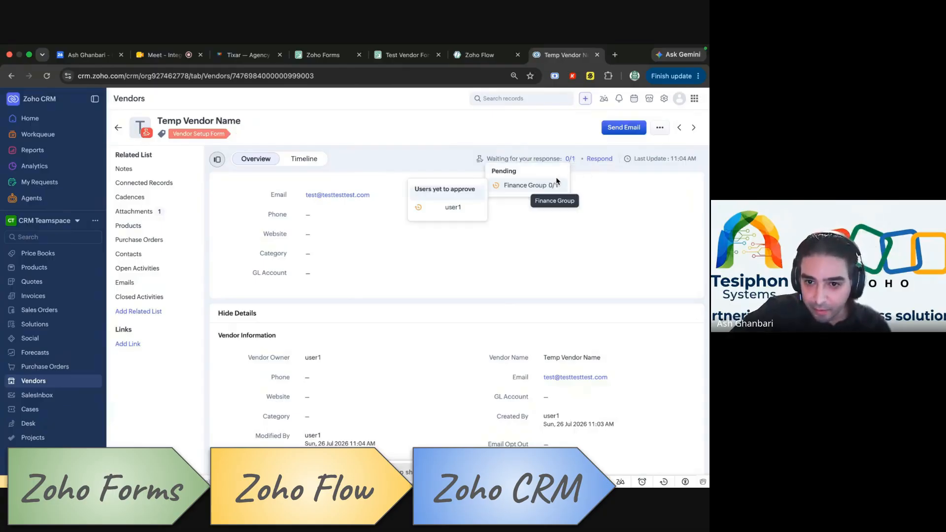
click(598, 159)
click(597, 172)
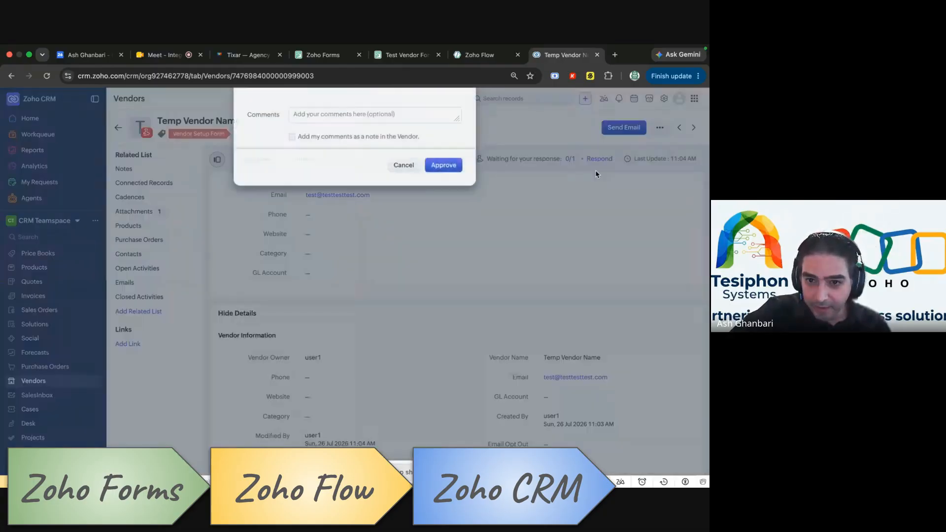
click(445, 203)
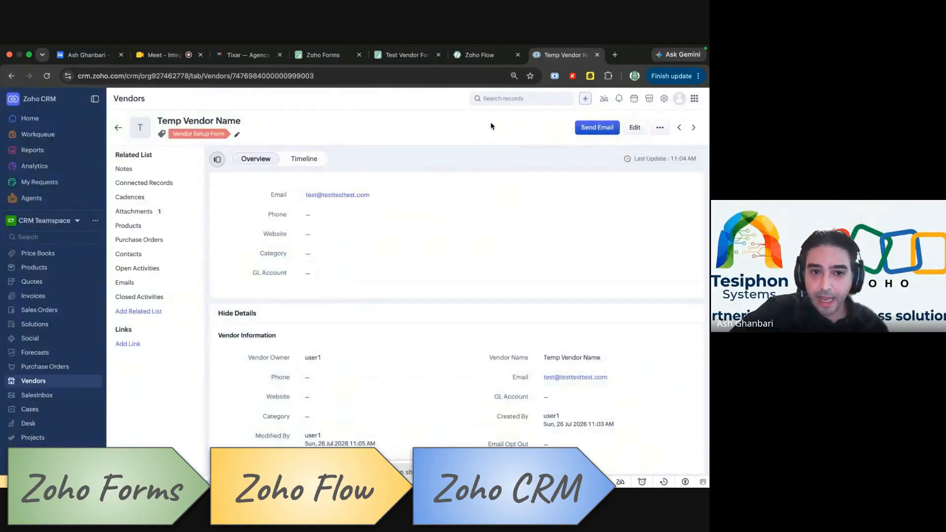
Step: Switch to Zoho Flow and open the Vendor Form flow's task history to check the latest run
click(482, 56)
click(275, 99)
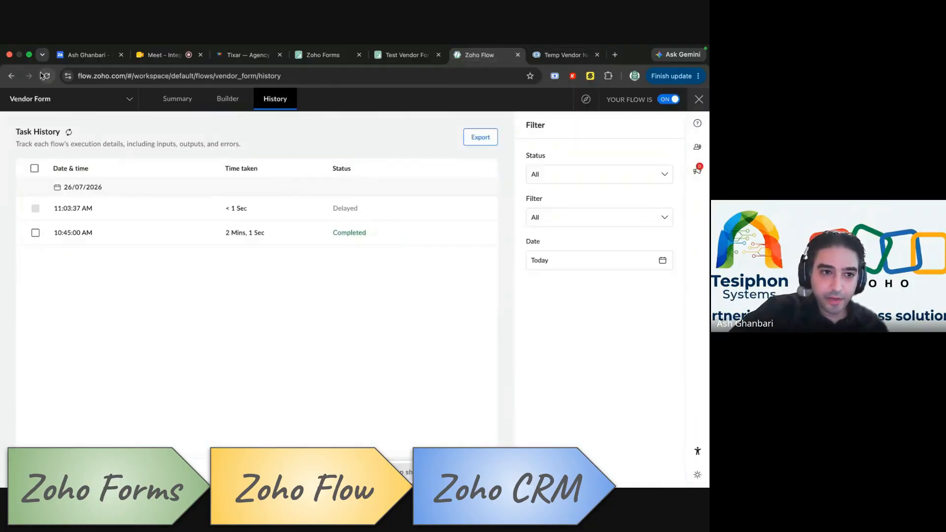
Step: Reload the Vendor Form flow's task history until the 11:03:37 AM run finishes, and examine that run's executed steps
click(45, 78)
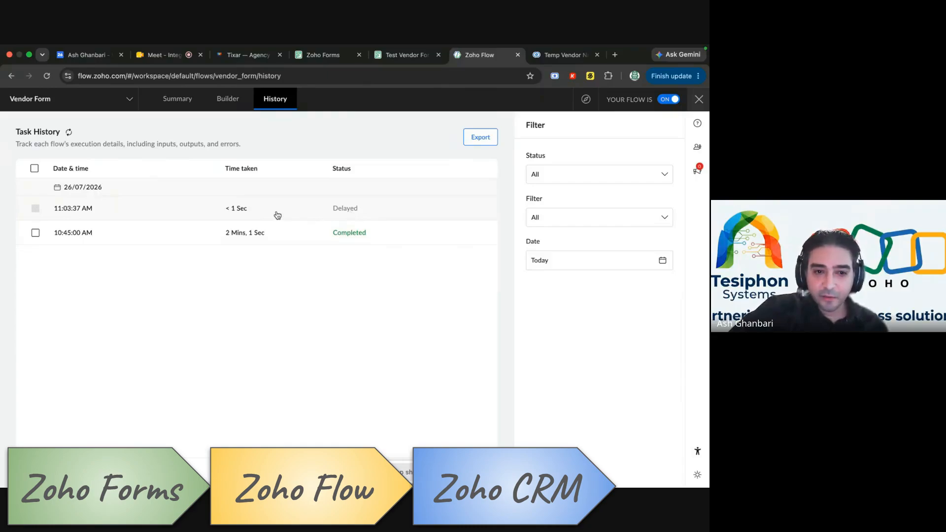
mouse_move(220, 48)
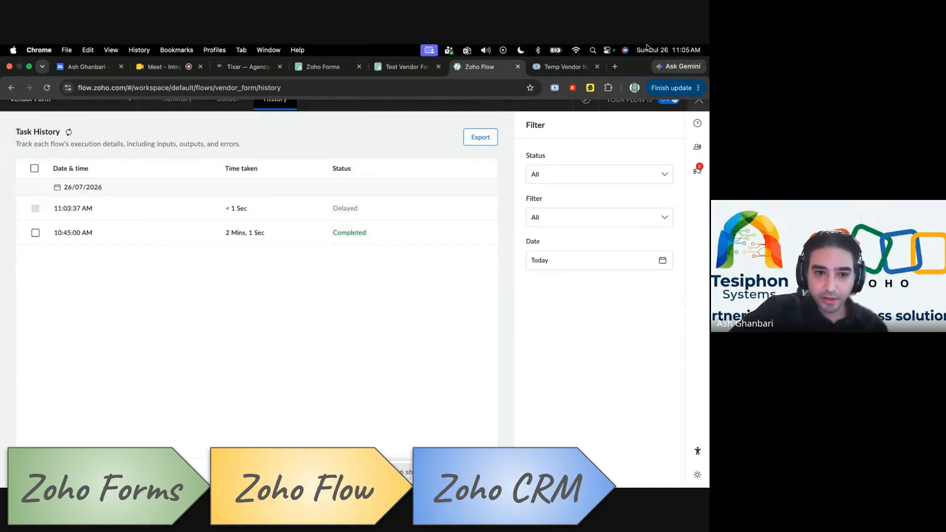
click(47, 75)
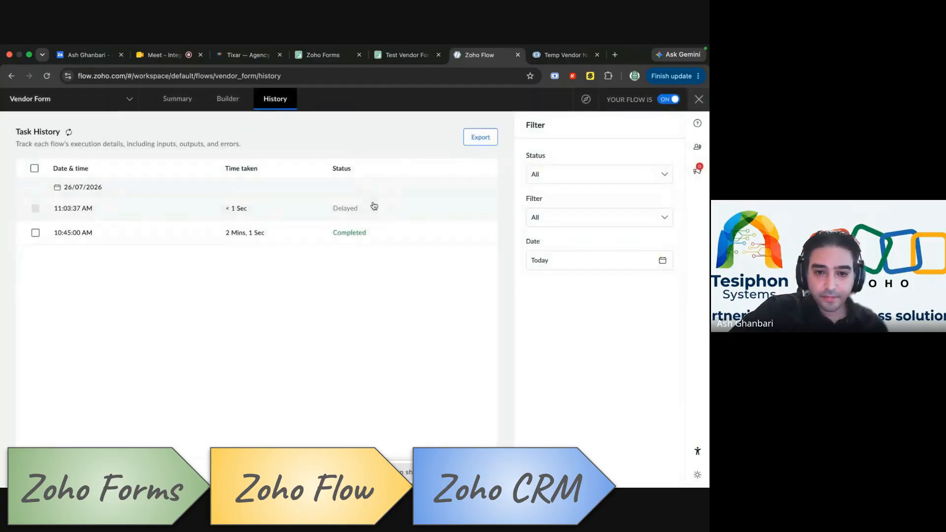
click(374, 207)
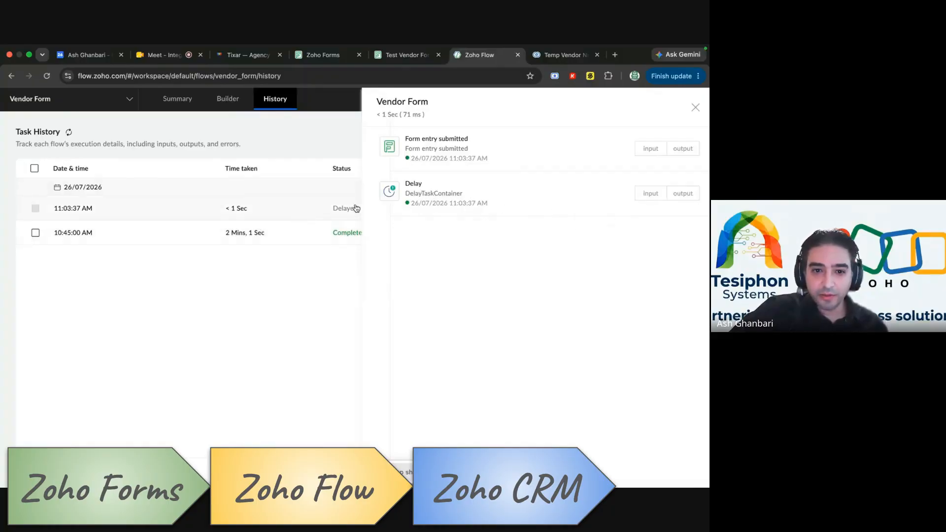
click(49, 76)
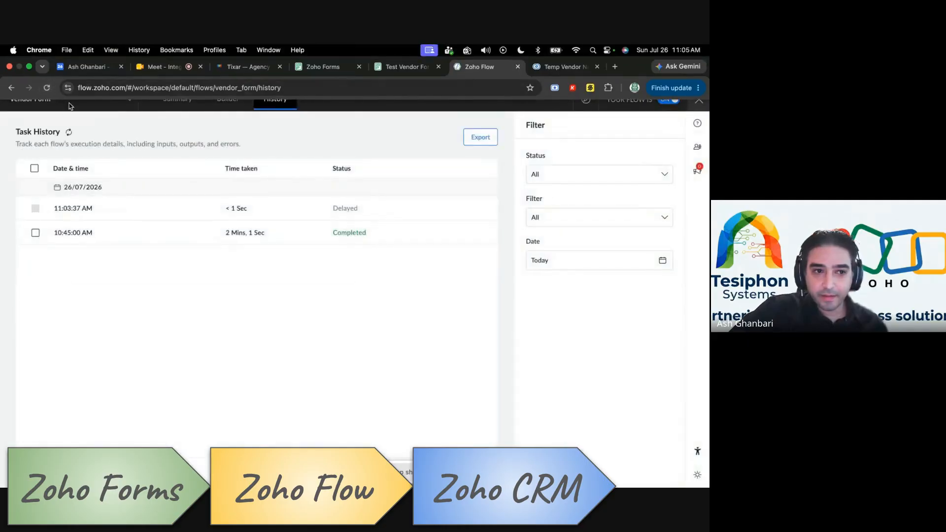
click(47, 76)
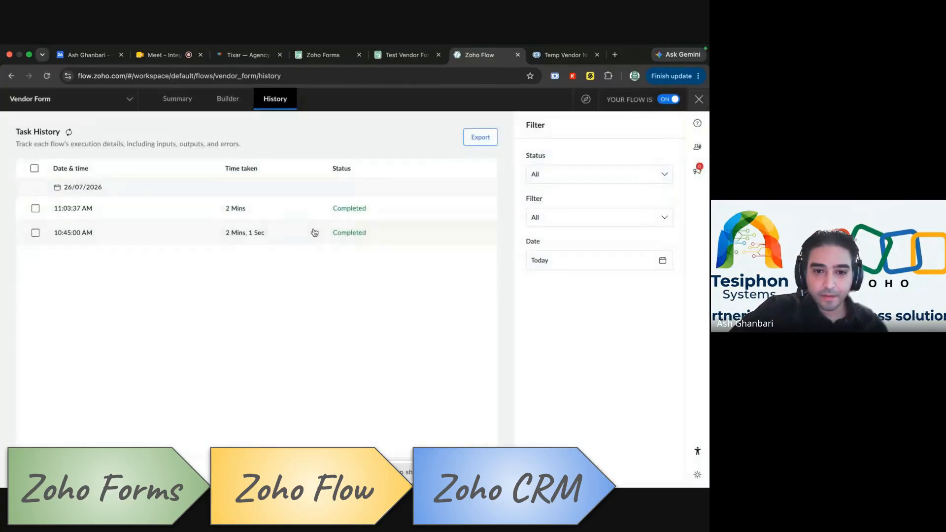
click(315, 214)
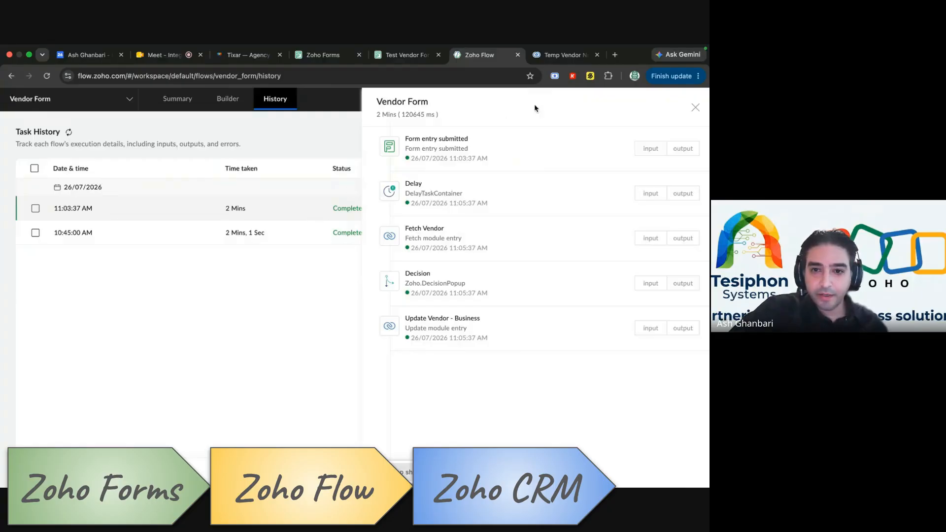
Step: Switch to Zoho CRM and reload the Temp Vendor Name record to check the vendor name after the flow run
click(566, 58)
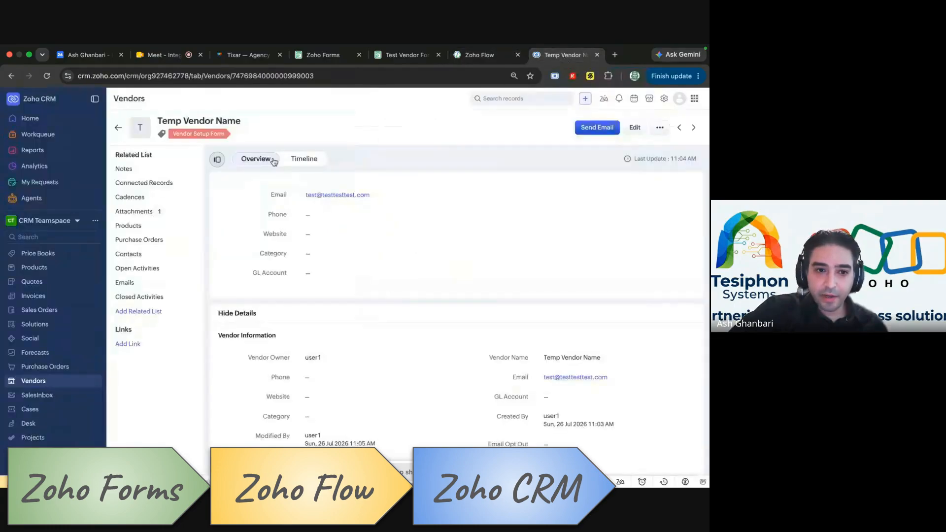
click(47, 76)
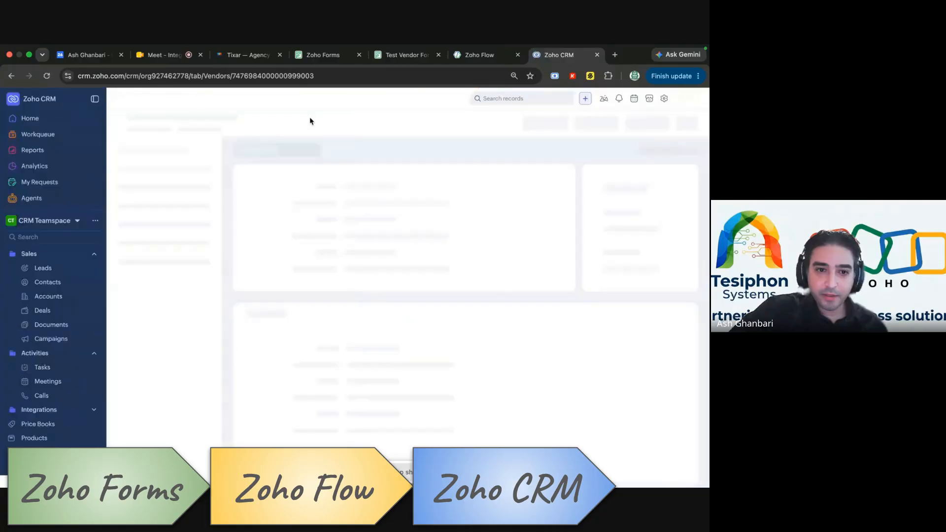
mouse_move(300, 122)
mouse_down()
mouse_move(155, 126)
mouse_move(263, 107)
mouse_move(302, 123)
mouse_up()
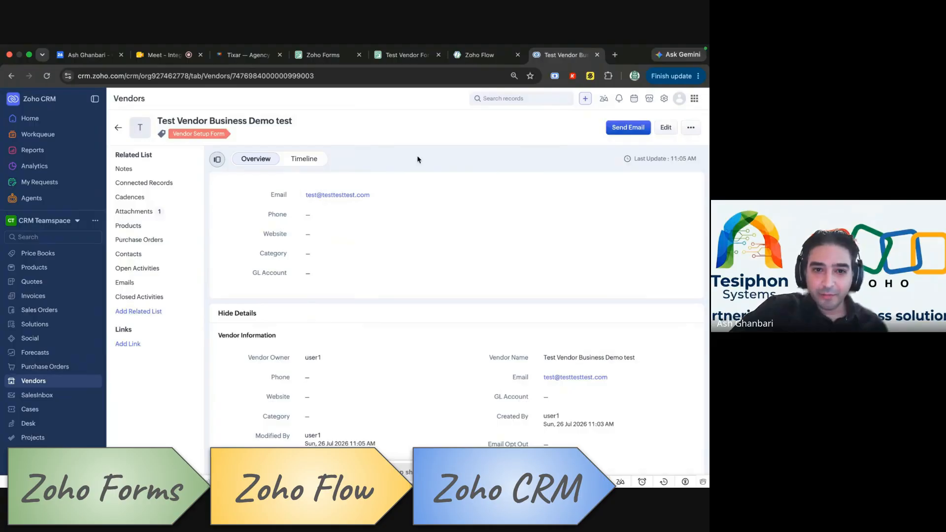
click(165, 57)
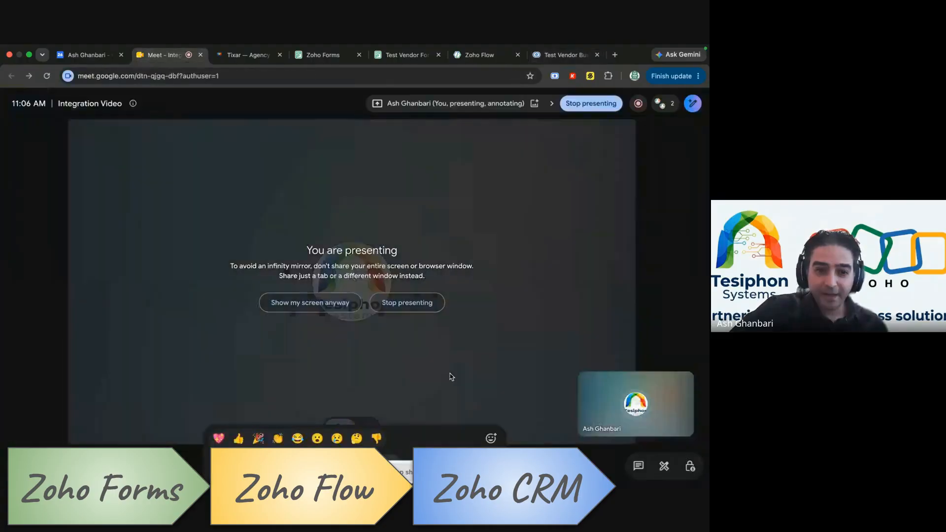